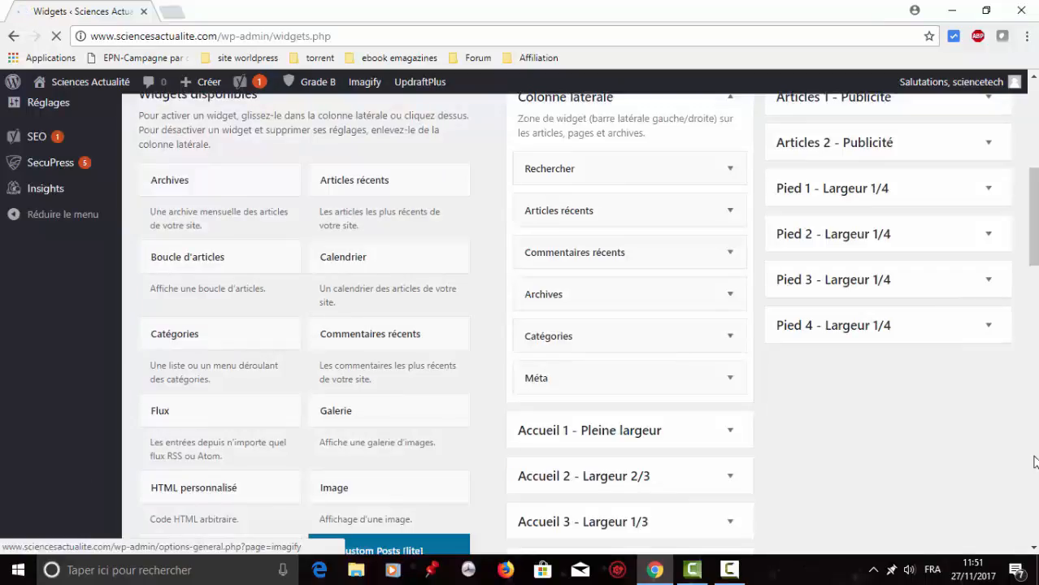
# Add a Texte widget to the Pied 1 - Largeur 1/4 footer area
pyautogui.scroll(2, 960, 351)
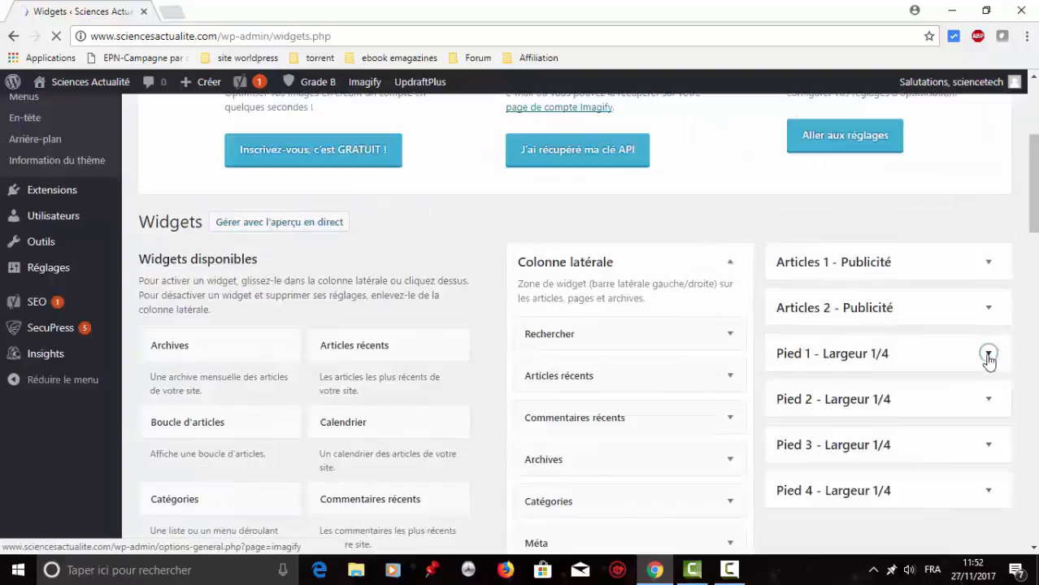
pyautogui.click(988, 355)
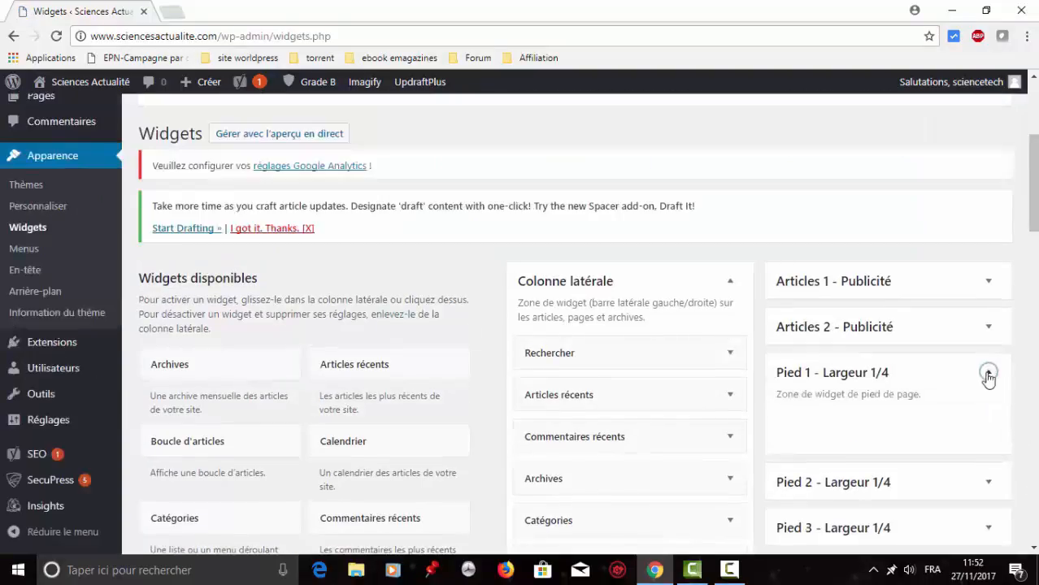
pyautogui.click(988, 375)
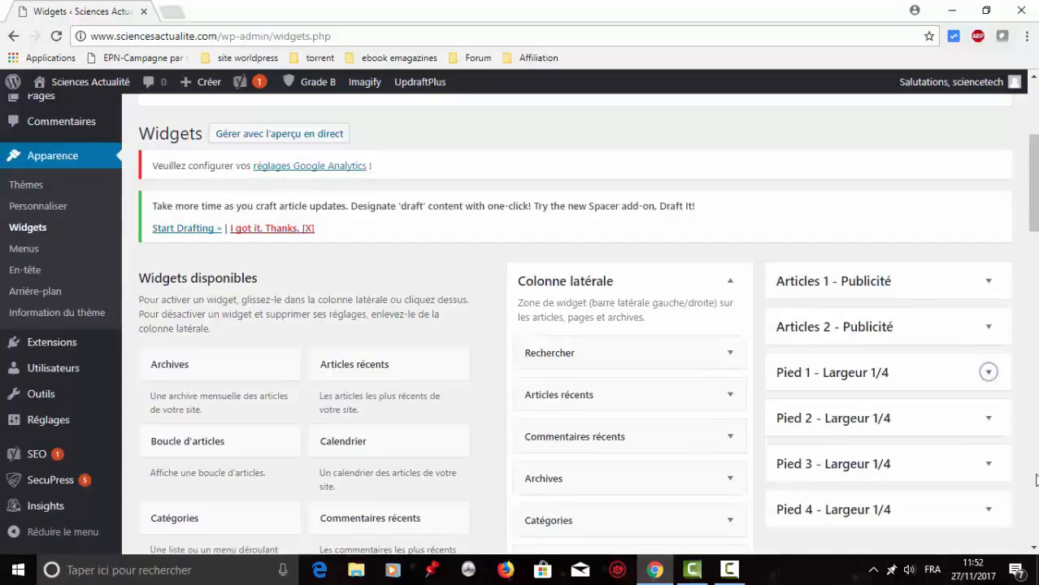
pyautogui.scroll(-5, 1036, 480)
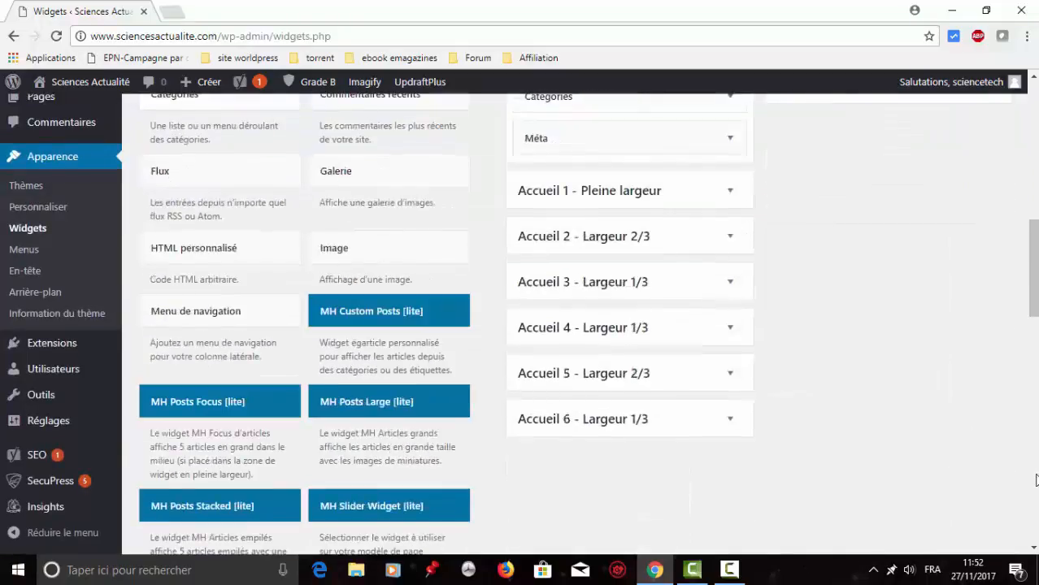
pyautogui.scroll(-5, 1036, 481)
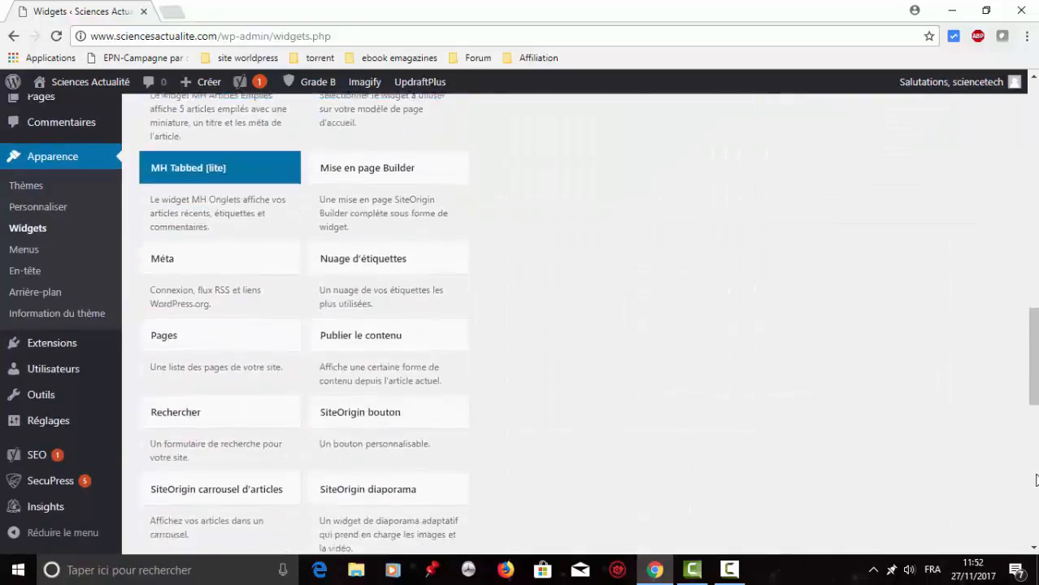
pyautogui.scroll(-5, 1035, 481)
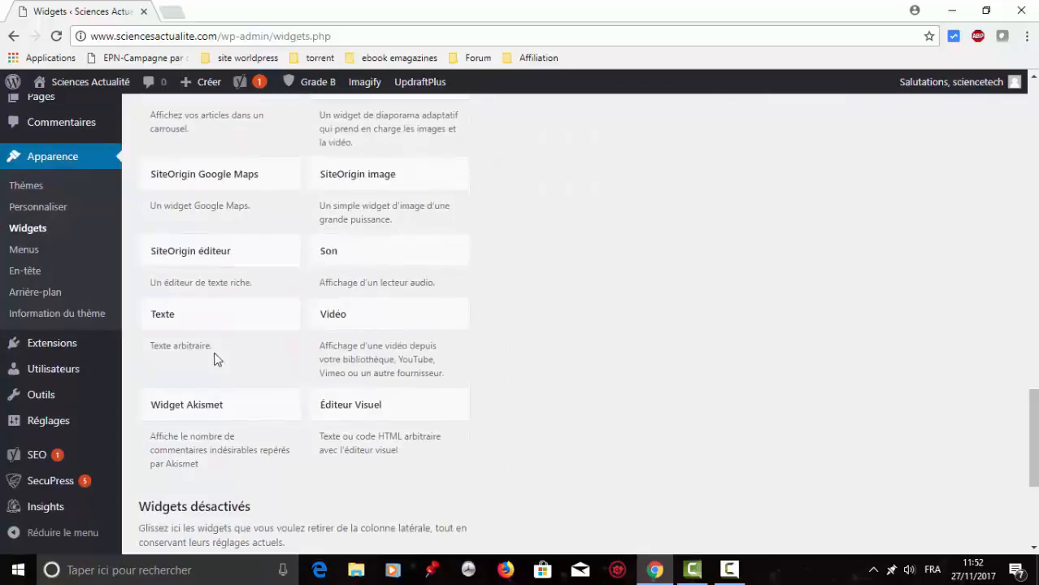
pyautogui.moveTo(248, 327); pyautogui.dragTo(886, 179)
pyautogui.scroll(4, 953, 84)
pyautogui.scroll(5, 889, 157)
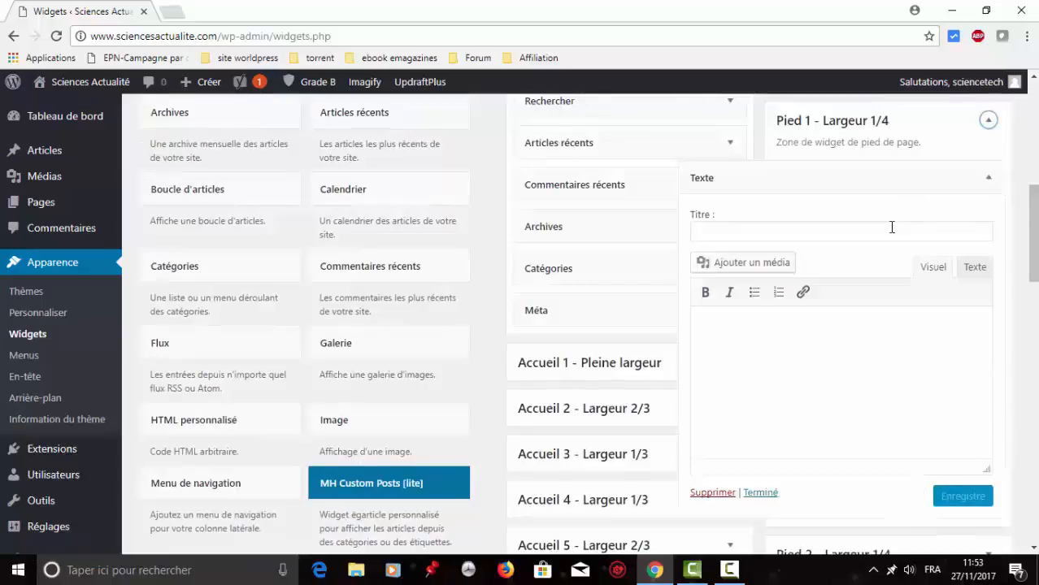
# Title the Texte widget in Pied 1 "À propos"
pyautogui.click(891, 228)
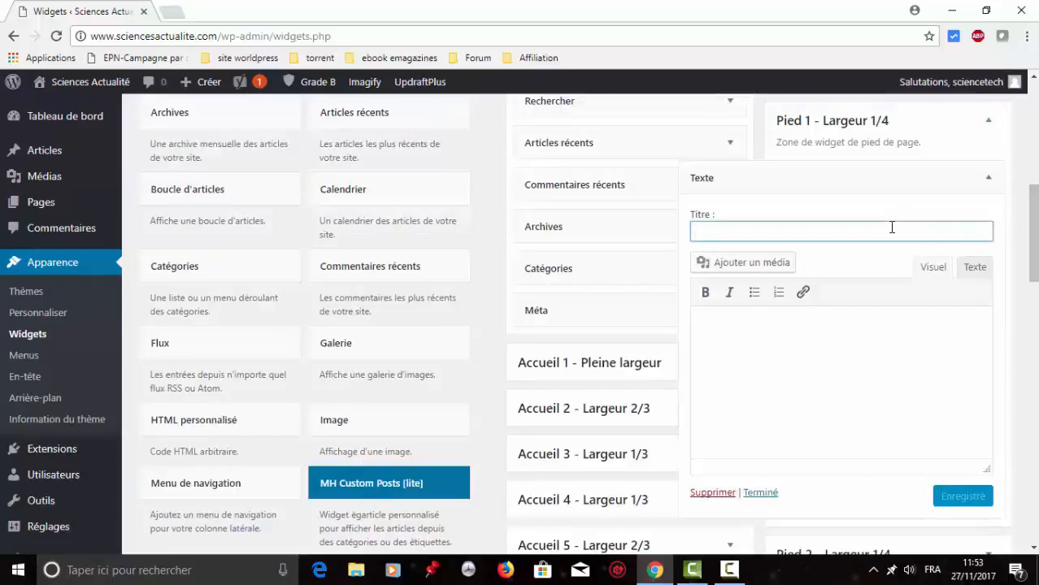
pyautogui.write('A')
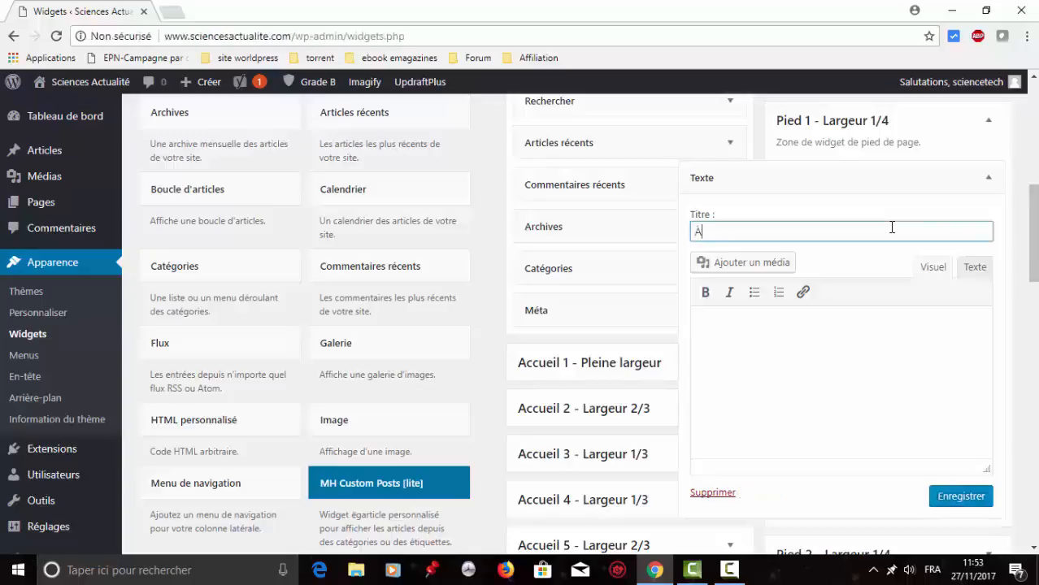
pyautogui.write(' propos')
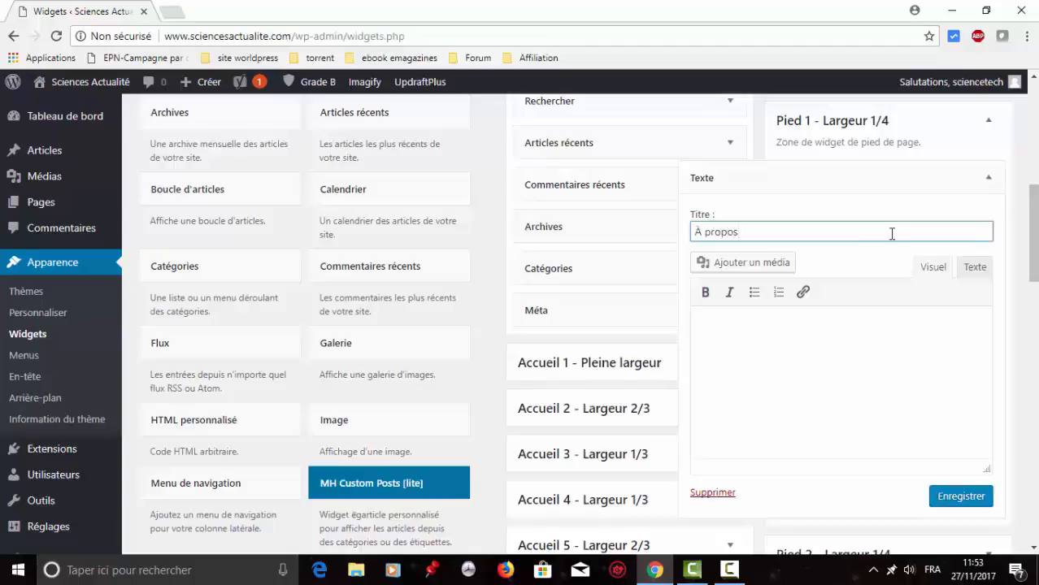
# Insert the SciencesActualitelogo.png image from the media library into the "À propos" text widget
pyautogui.click(757, 266)
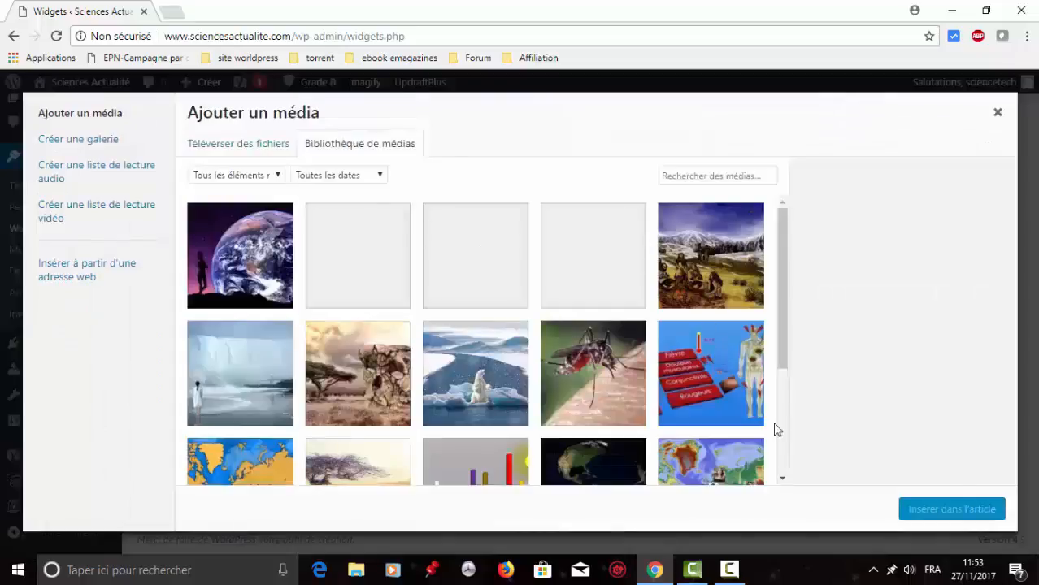
pyautogui.click(781, 472)
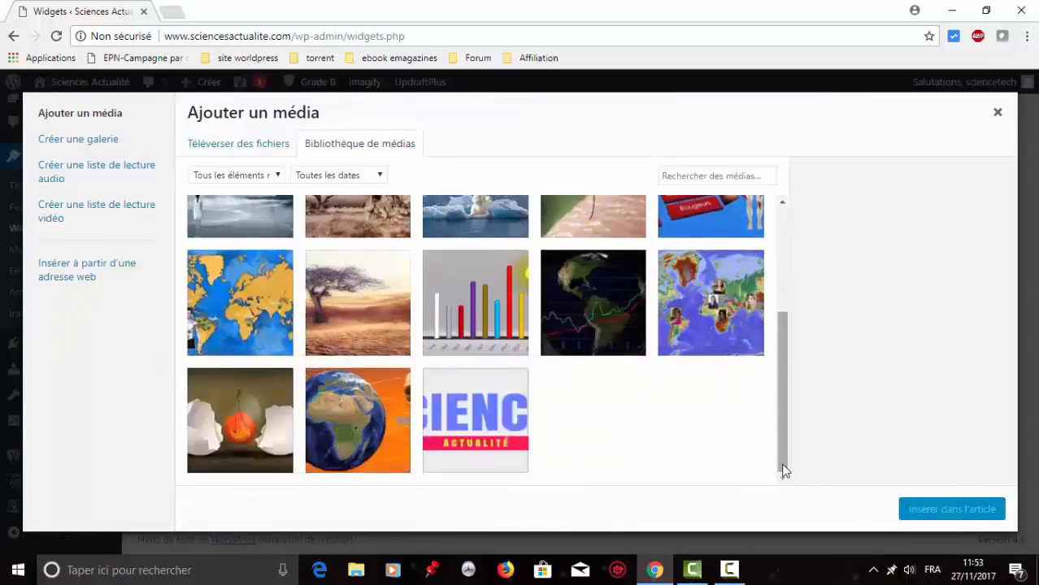
pyautogui.click(457, 426)
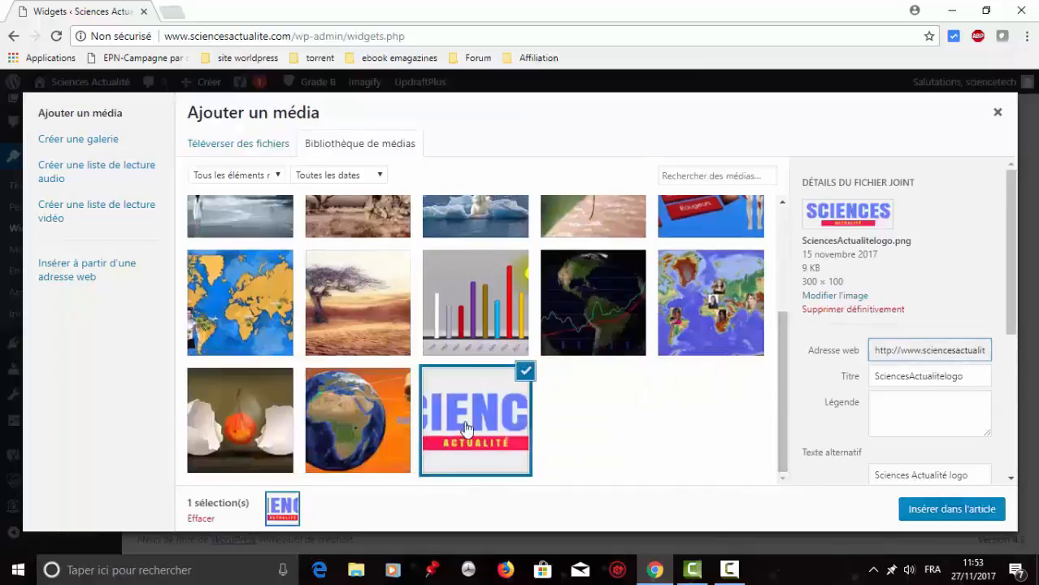
pyautogui.click(933, 509)
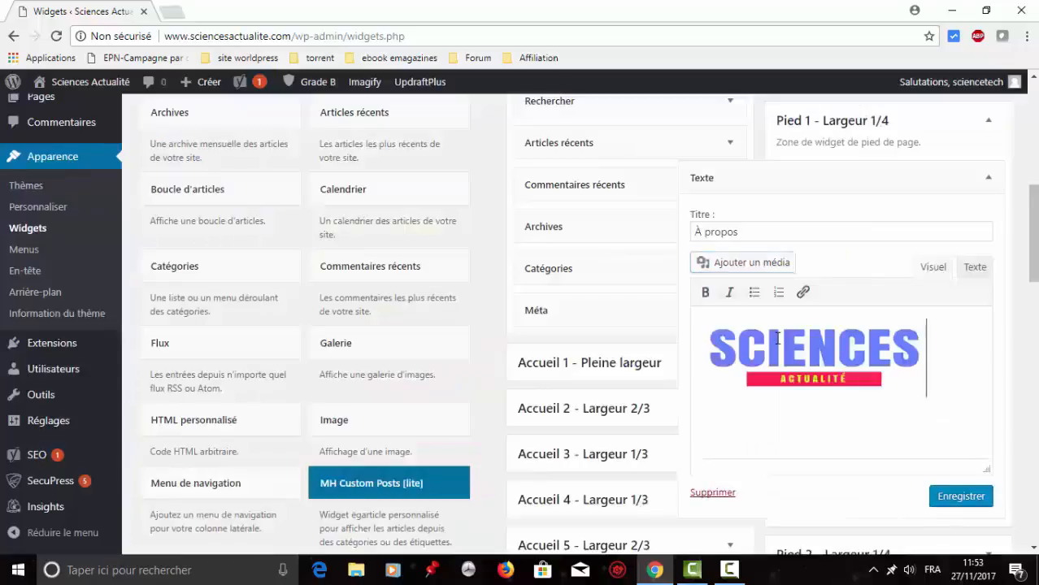
# Below the logo, add the description beginning "Site de vulgarisation scientifique, qui présente les dernières découvertes", save the widget and close it
pyautogui.press('Return')
pyautogui.write('Site')
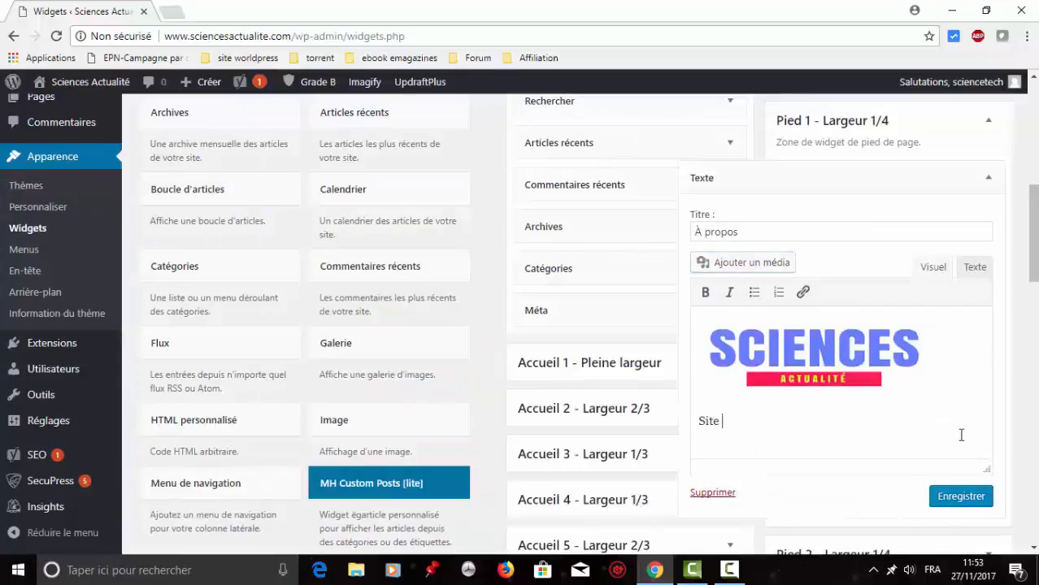
pyautogui.click(961, 497)
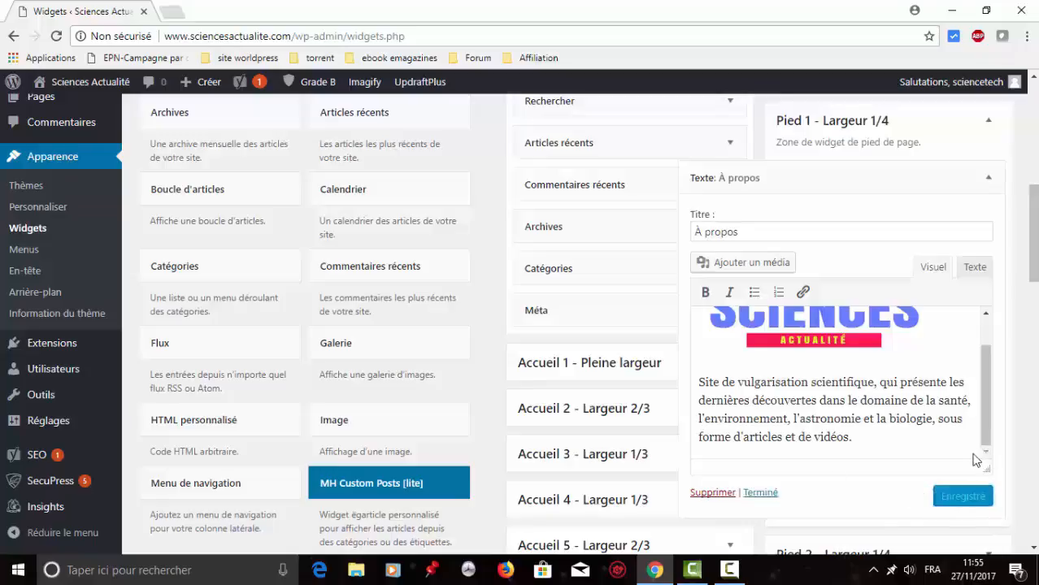
pyautogui.click(752, 493)
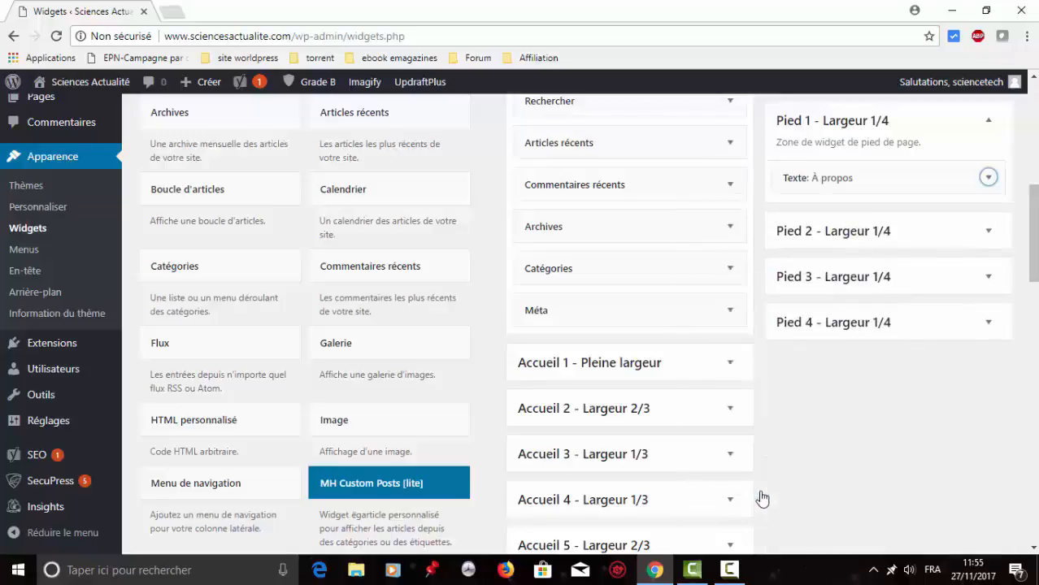
# Check the "À propos" footer section on the live site and return to the widgets page
pyautogui.moveTo(64, 91)
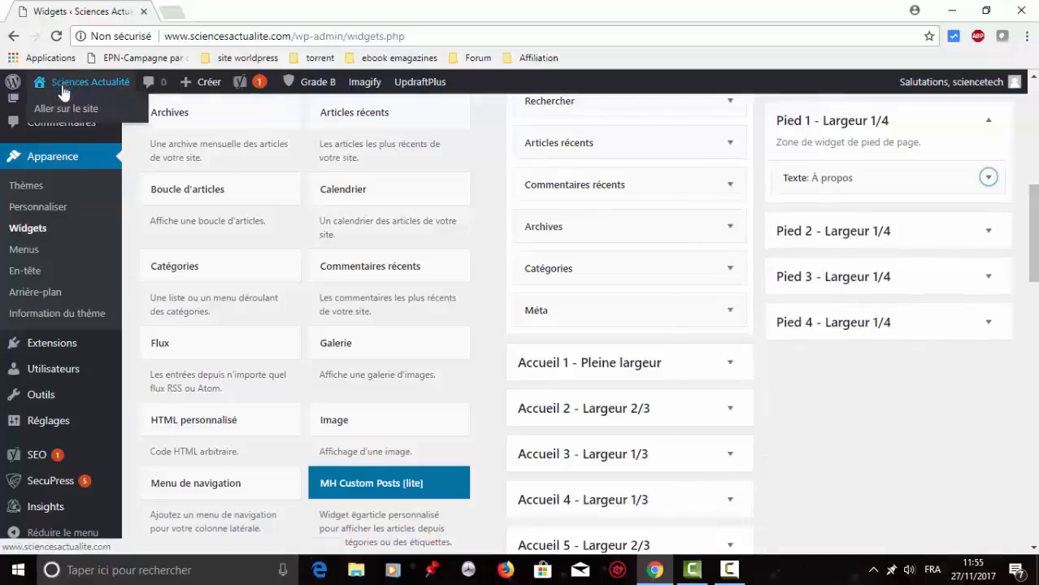
pyautogui.click(59, 113)
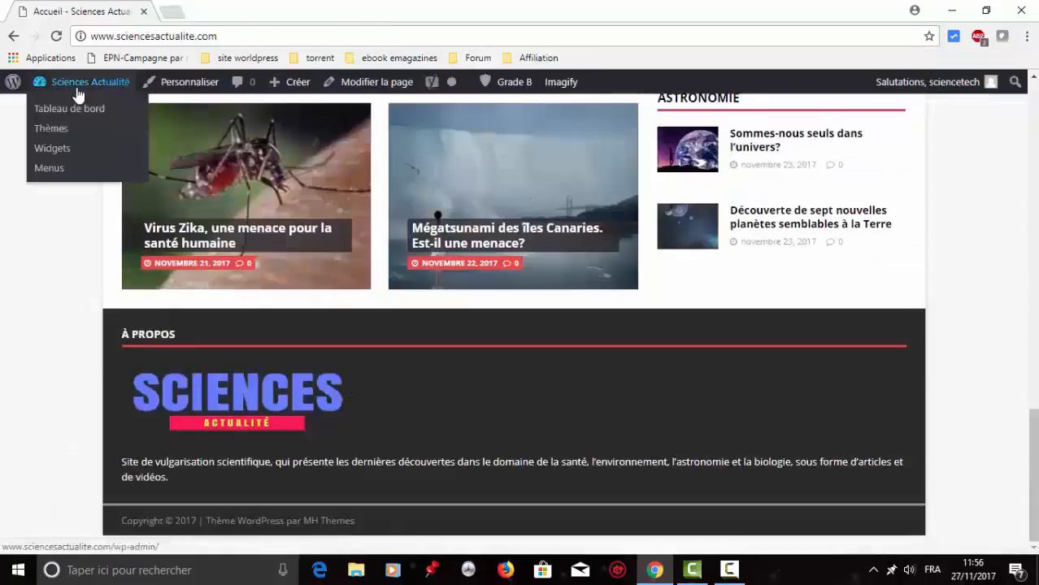
pyautogui.click(53, 152)
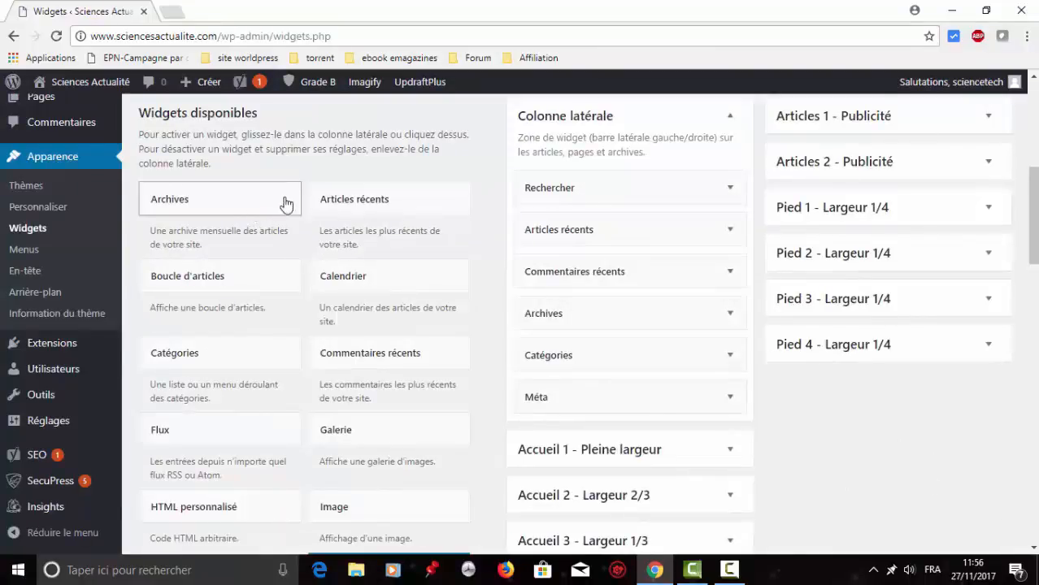
# Add an Archives widget below "À propos" in Pied 1 with the number of articles displayed
pyautogui.moveTo(286, 203); pyautogui.dragTo(863, 310)
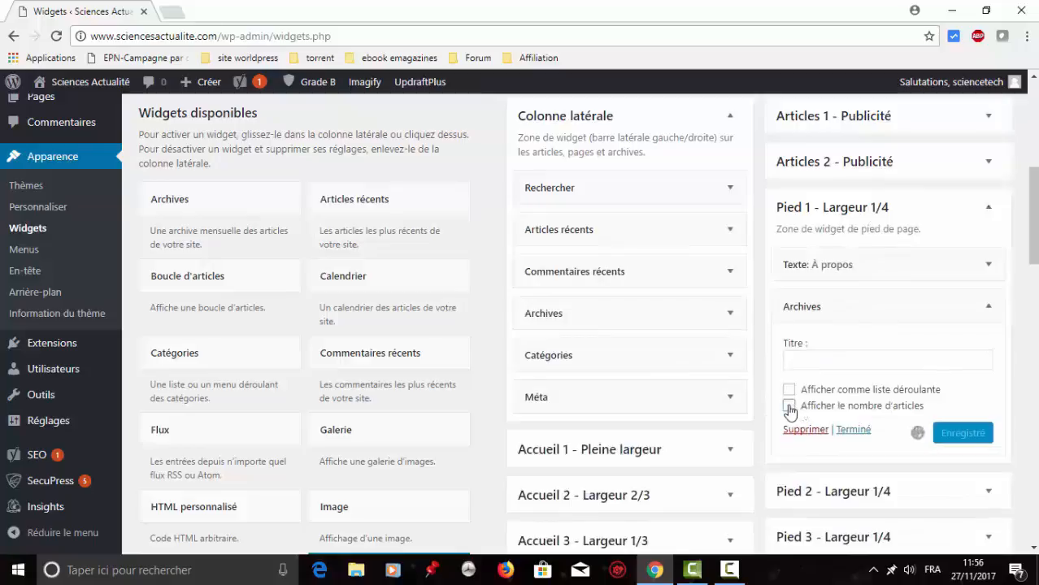
pyautogui.click(789, 407)
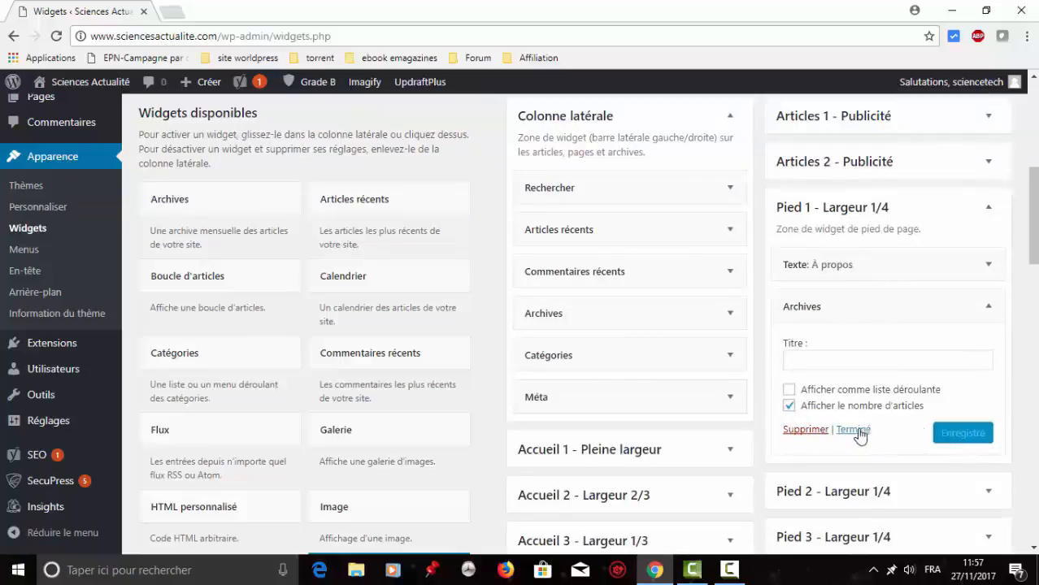
pyautogui.click(854, 430)
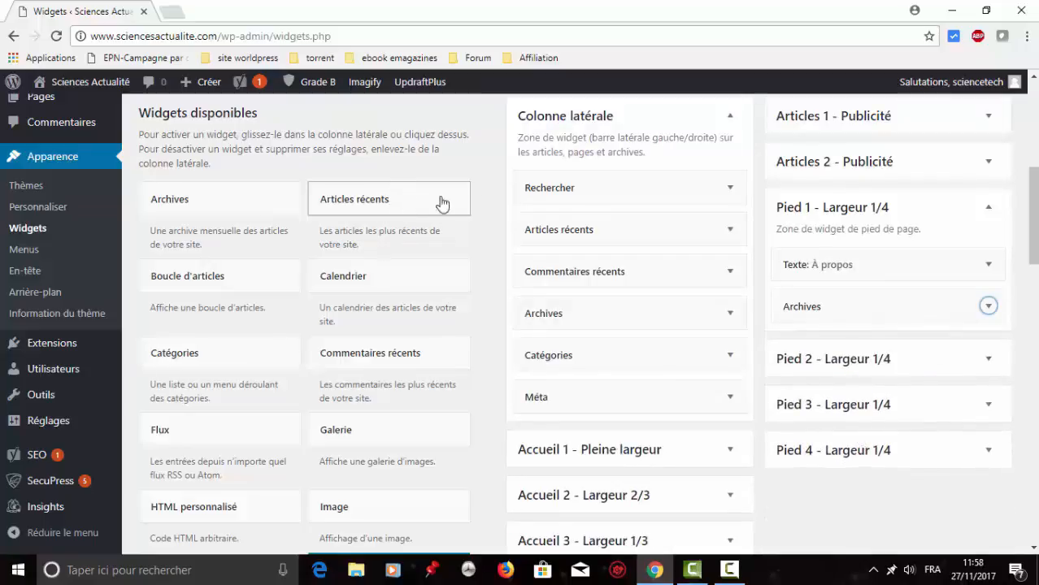
# Add an Articles récents widget to Pied 2 - Largeur 1/4, set it to display 10 articles, and save it
pyautogui.moveTo(440, 201); pyautogui.dragTo(886, 419)
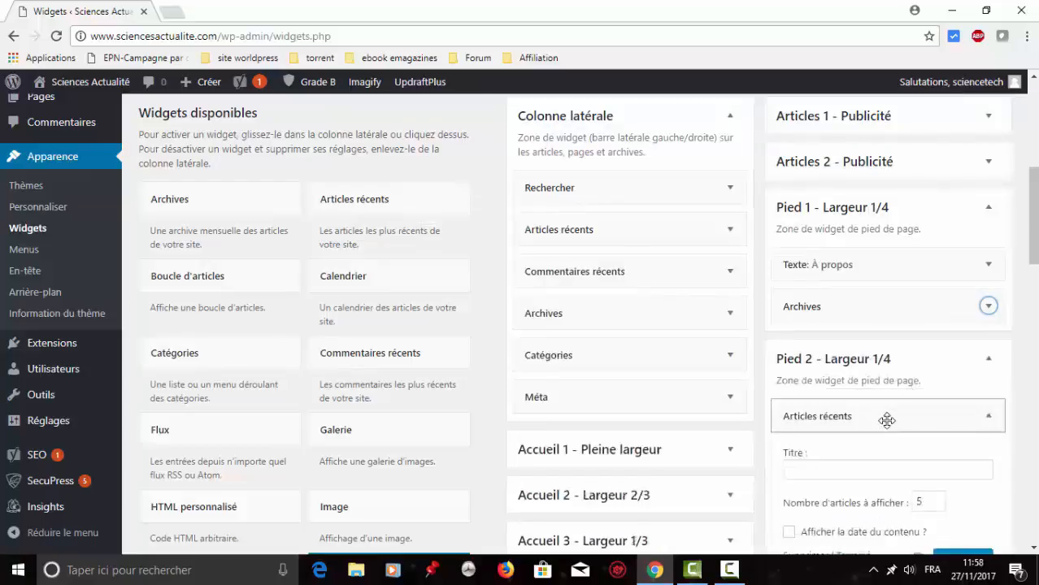
pyautogui.click(1033, 547)
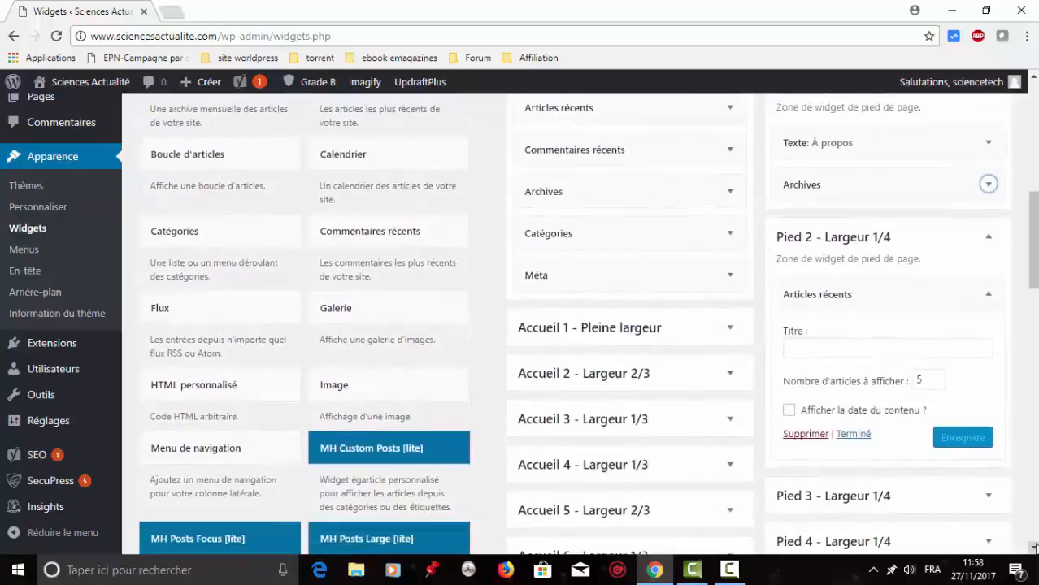
pyautogui.click(935, 378)
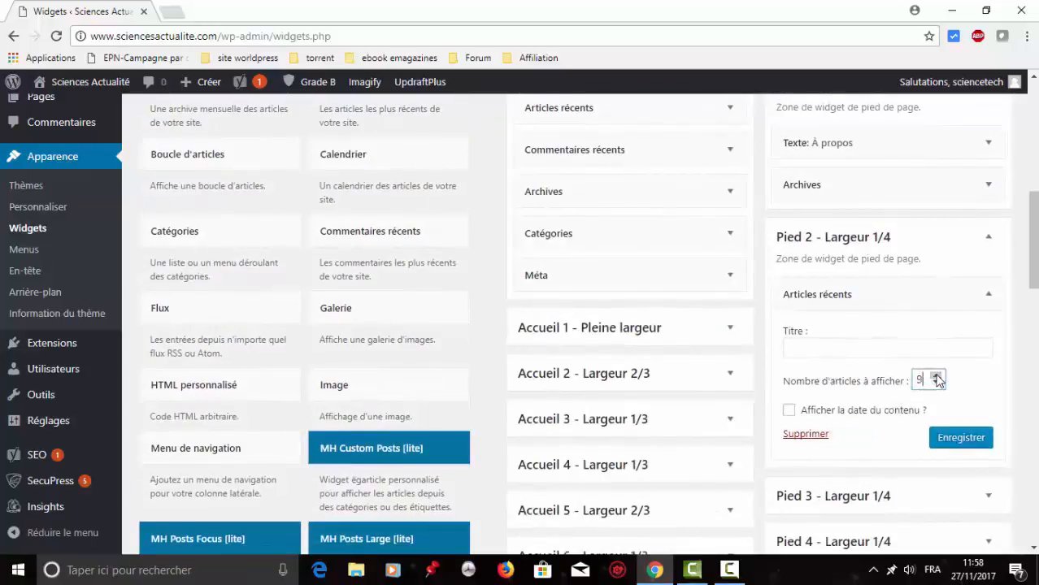
pyautogui.click(937, 376)
pyautogui.click(937, 376)
pyautogui.click(936, 384)
pyautogui.click(952, 438)
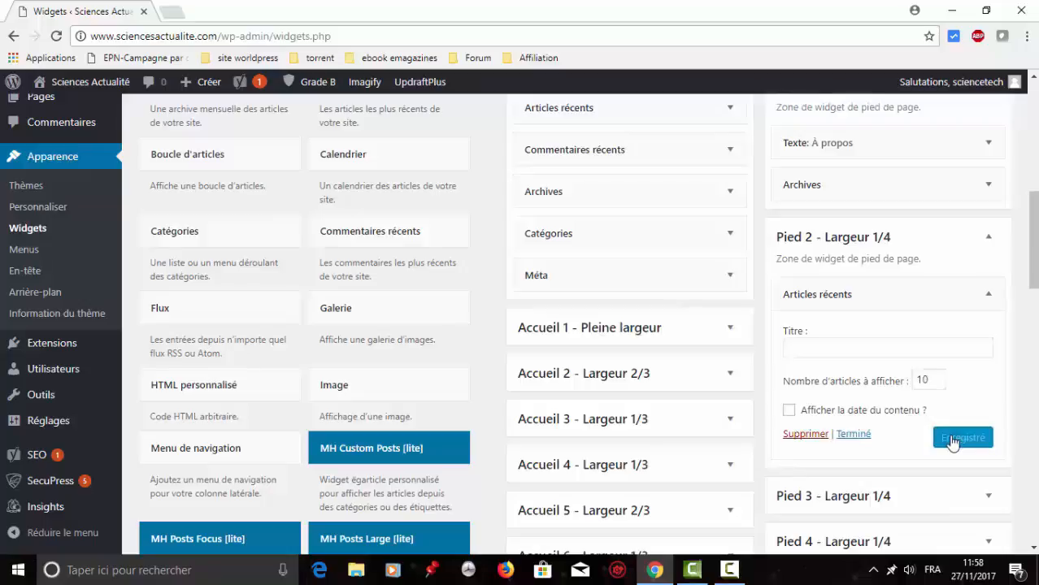
pyautogui.click(850, 434)
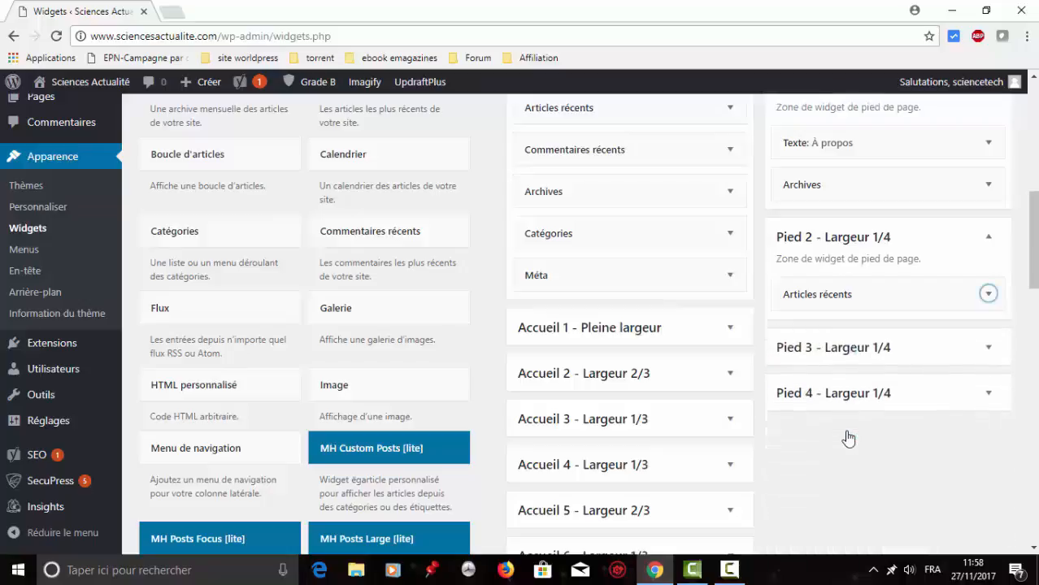
# Review the Archives and Articles récents footer widgets on the live site and go back to widget management
pyautogui.moveTo(88, 85)
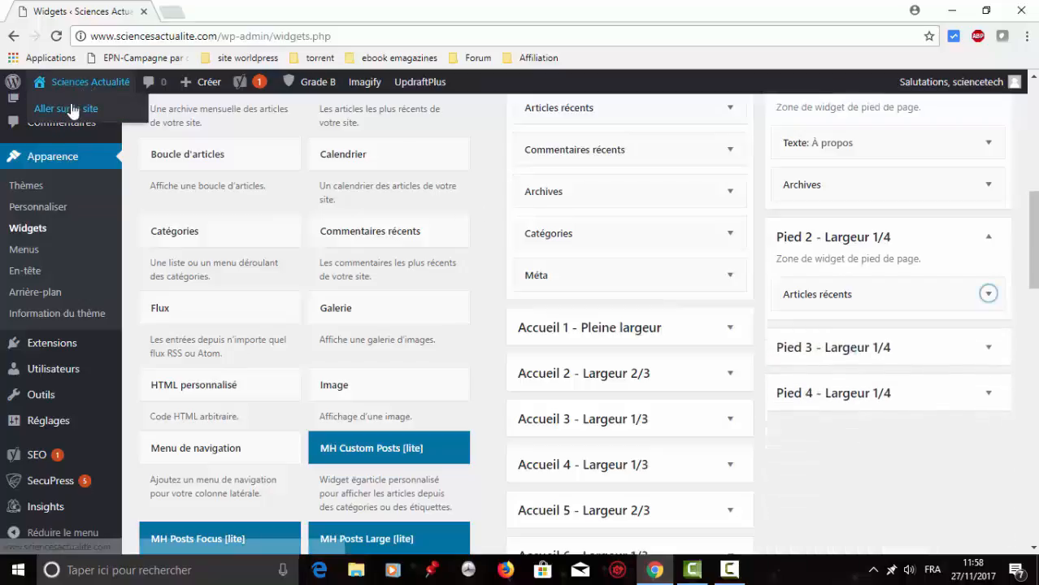
pyautogui.click(71, 109)
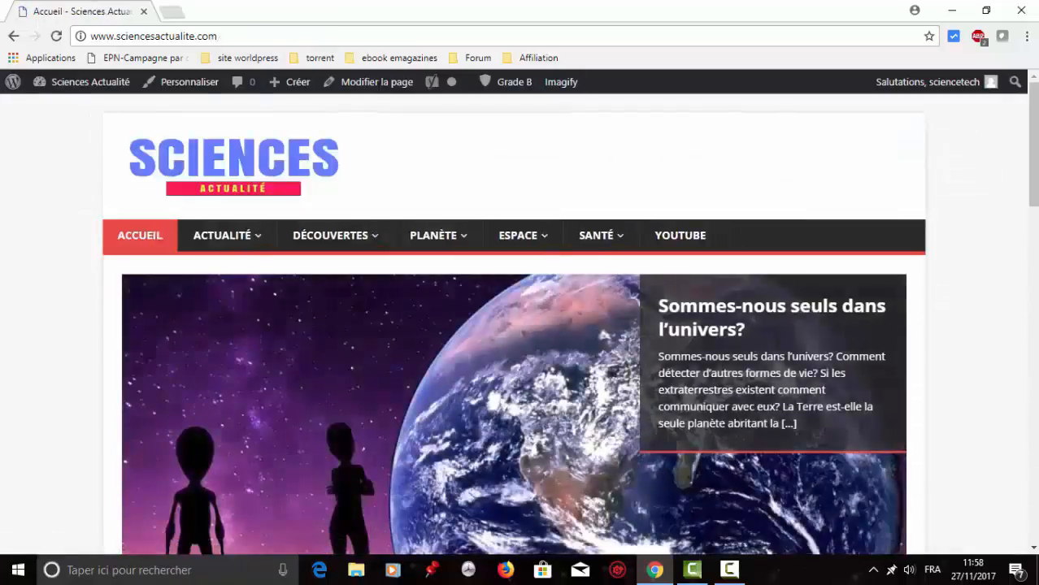
pyautogui.scroll(-15, 514, 325)
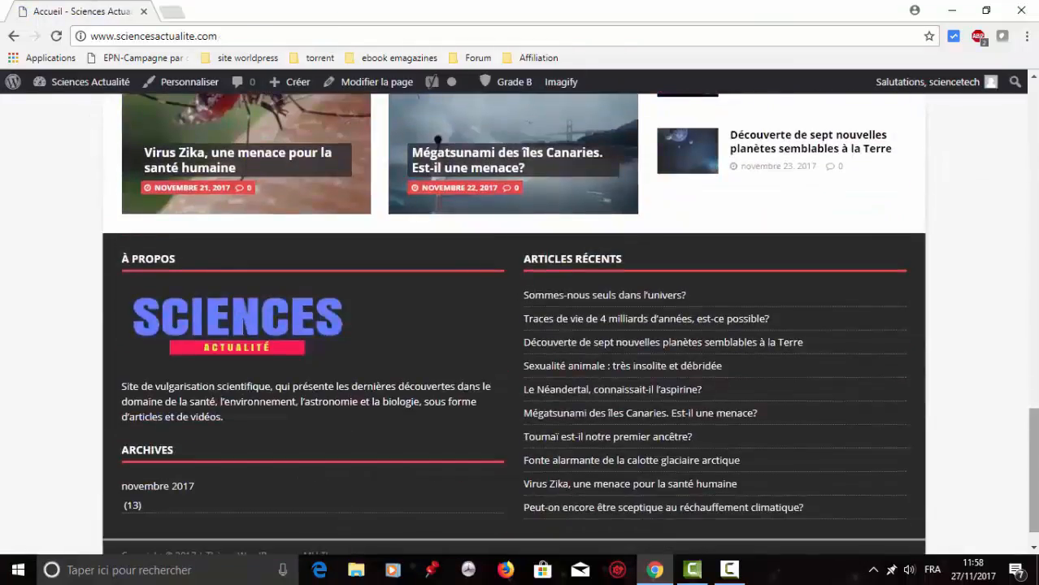
pyautogui.scroll(15, 514, 326)
pyautogui.moveTo(82, 81)
pyautogui.click(52, 148)
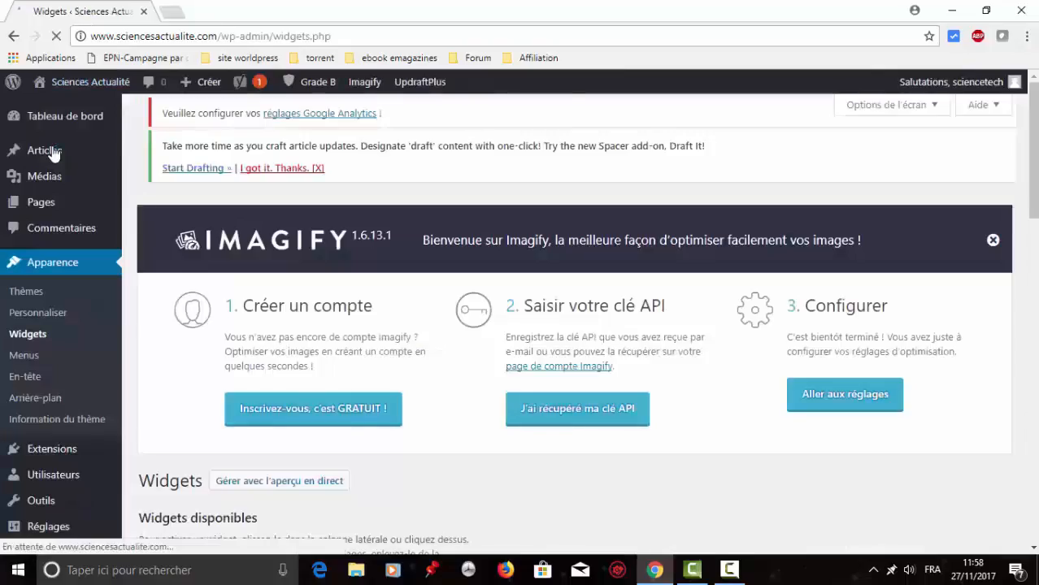
# Create a new navigation menu named Pied-page from the site's menu management page
pyautogui.scroll(-5, 226, 356)
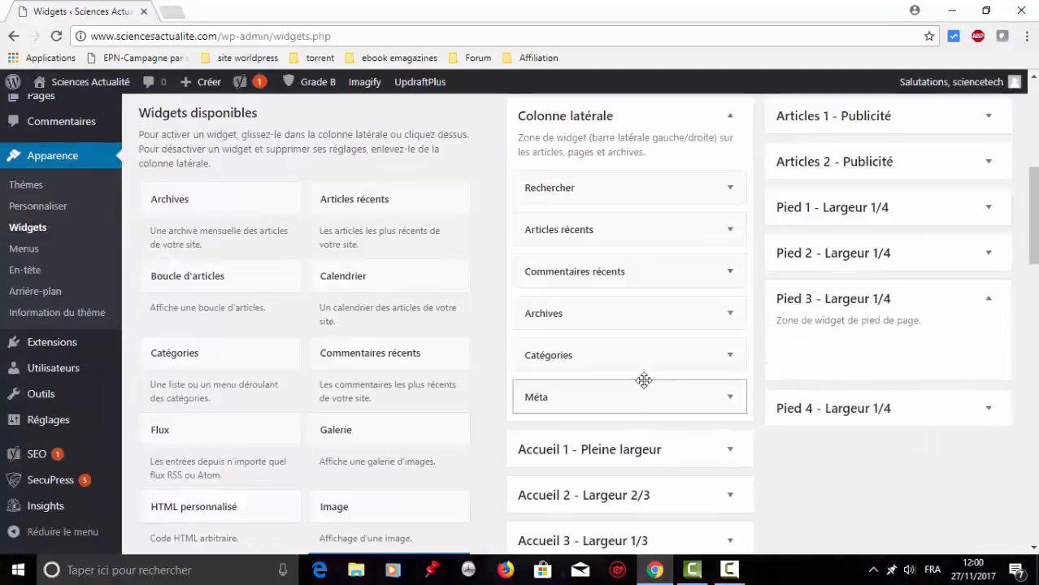
pyautogui.click(25, 254)
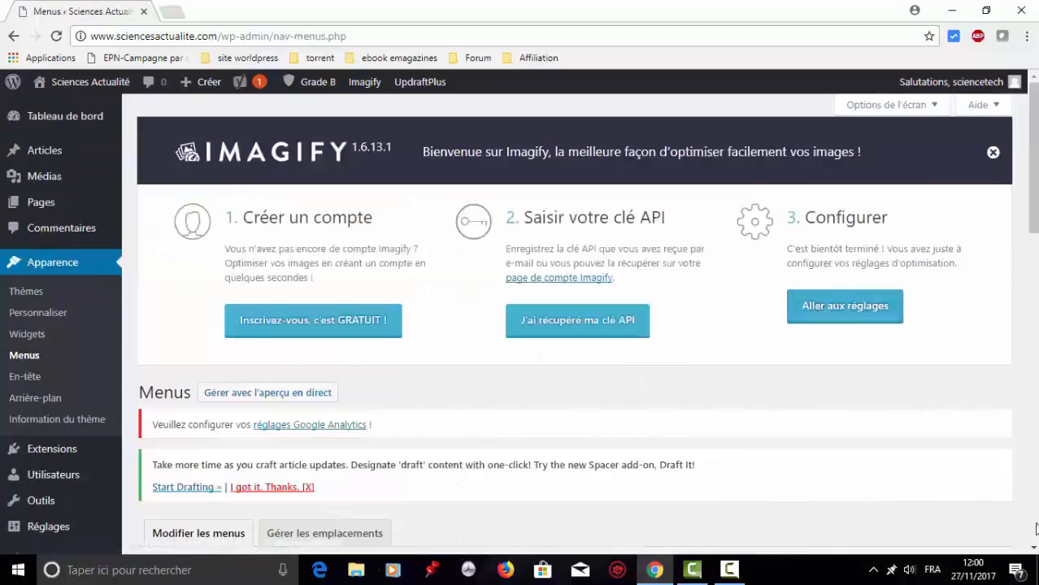
pyautogui.click(1034, 552)
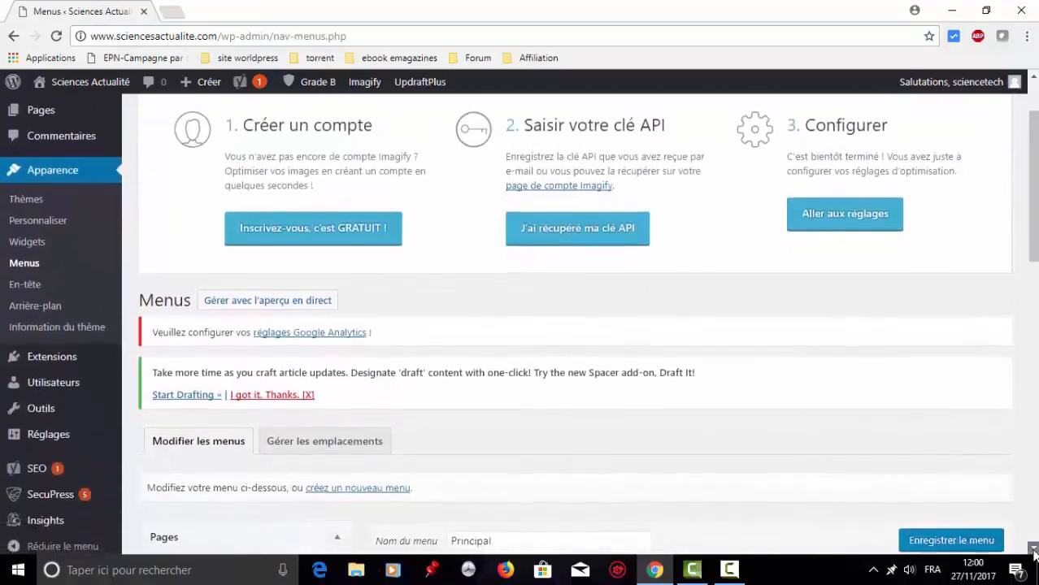
pyautogui.click(382, 245)
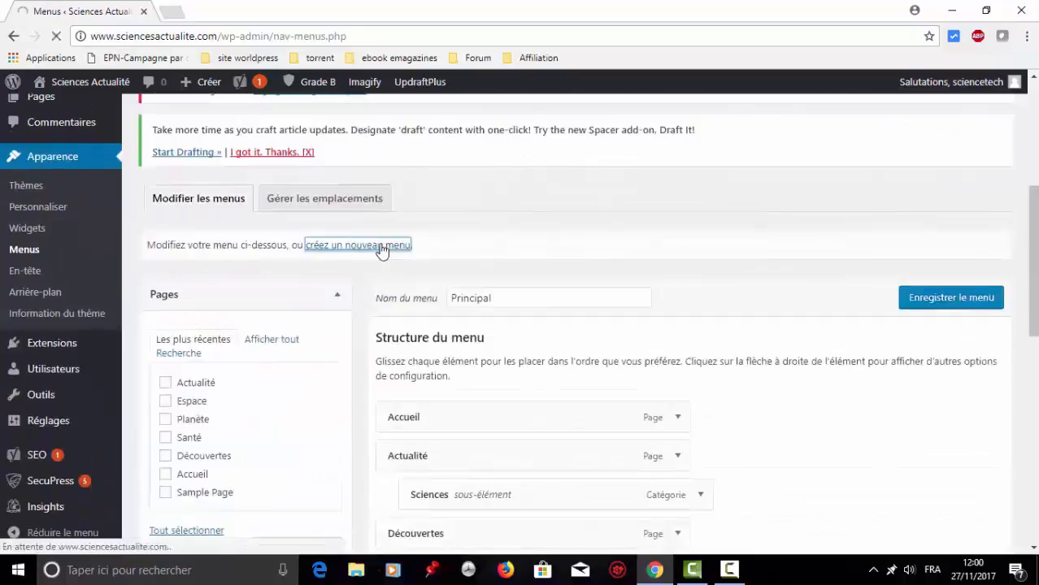
pyautogui.click(598, 391)
pyautogui.write('Pied')
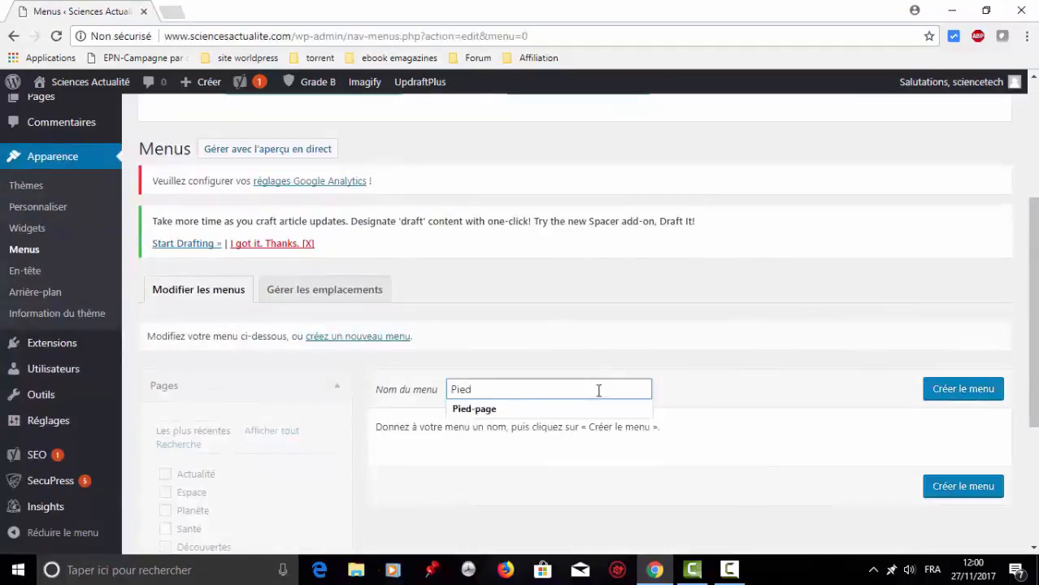
pyautogui.click(543, 409)
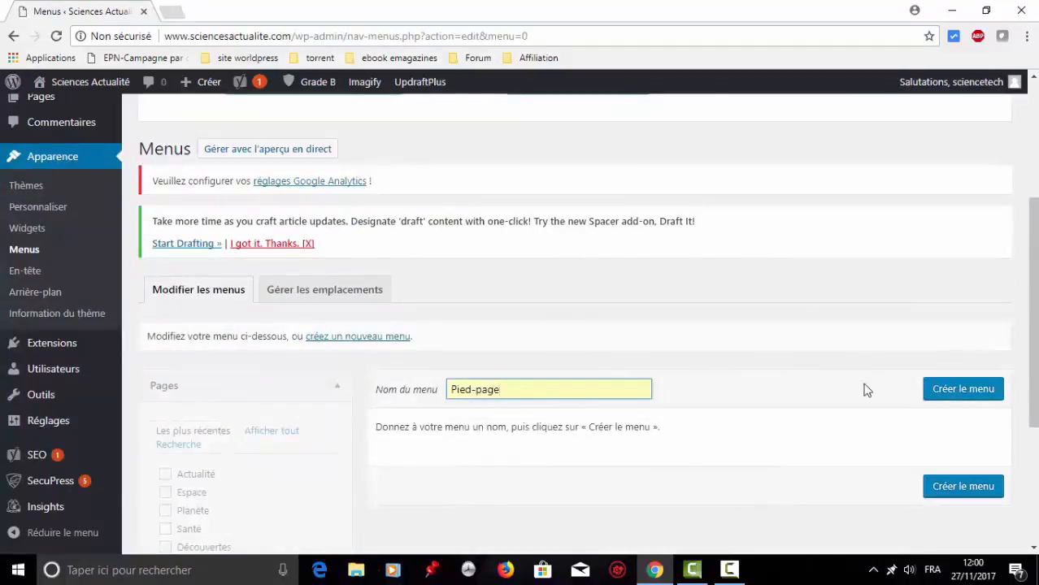
pyautogui.click(965, 399)
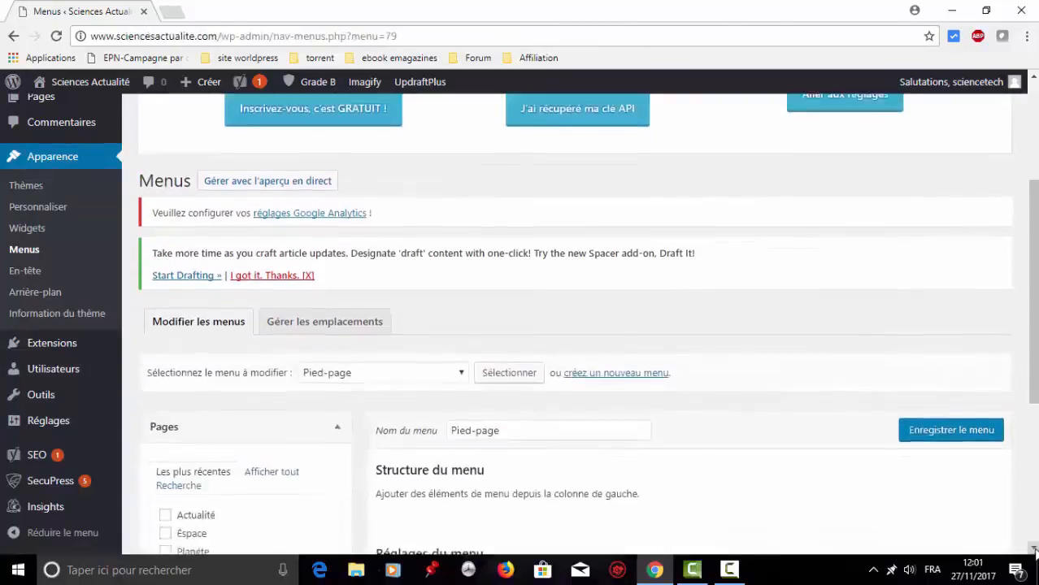
# Add all the listed article categories, from Sciences to Maladies, to the Pied-page menu
pyautogui.click(1034, 550)
pyautogui.click(1034, 549)
pyautogui.click(1034, 550)
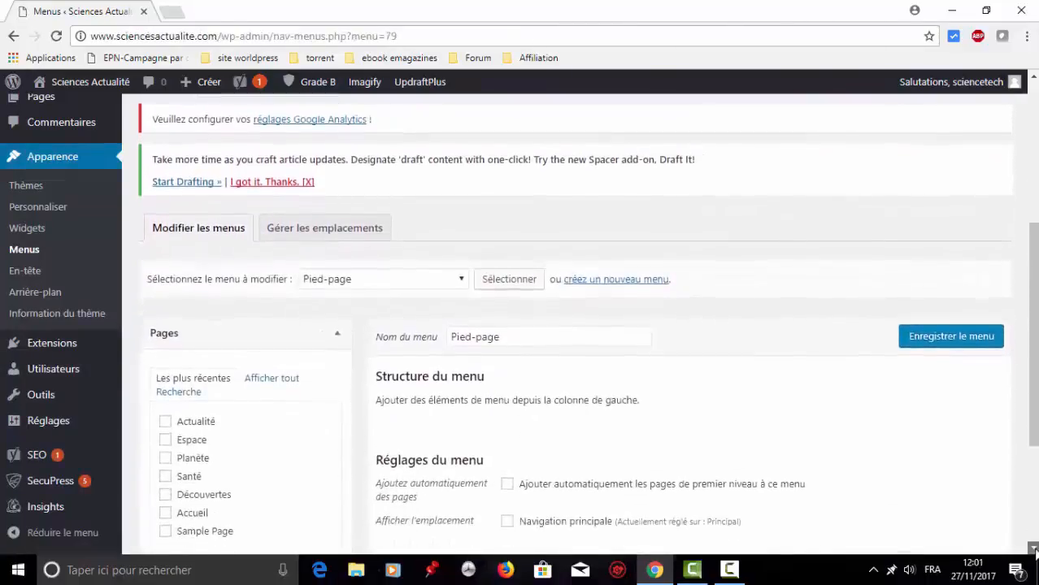
pyautogui.click(1034, 550)
pyautogui.click(1034, 550)
pyautogui.click(1034, 550)
pyautogui.click(1034, 550)
pyautogui.click(1034, 549)
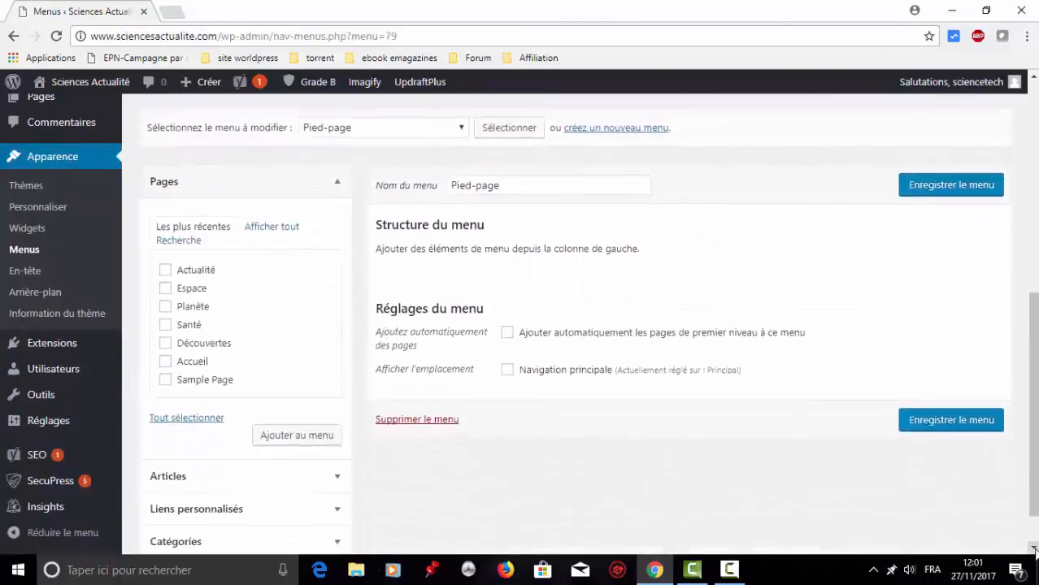
pyautogui.click(1034, 549)
pyautogui.click(1034, 550)
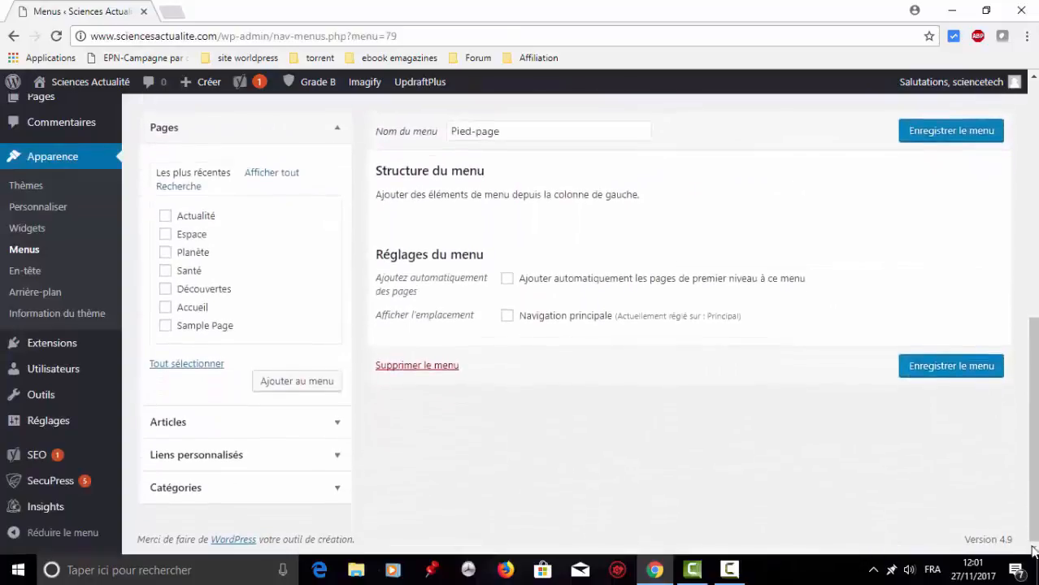
pyautogui.click(339, 493)
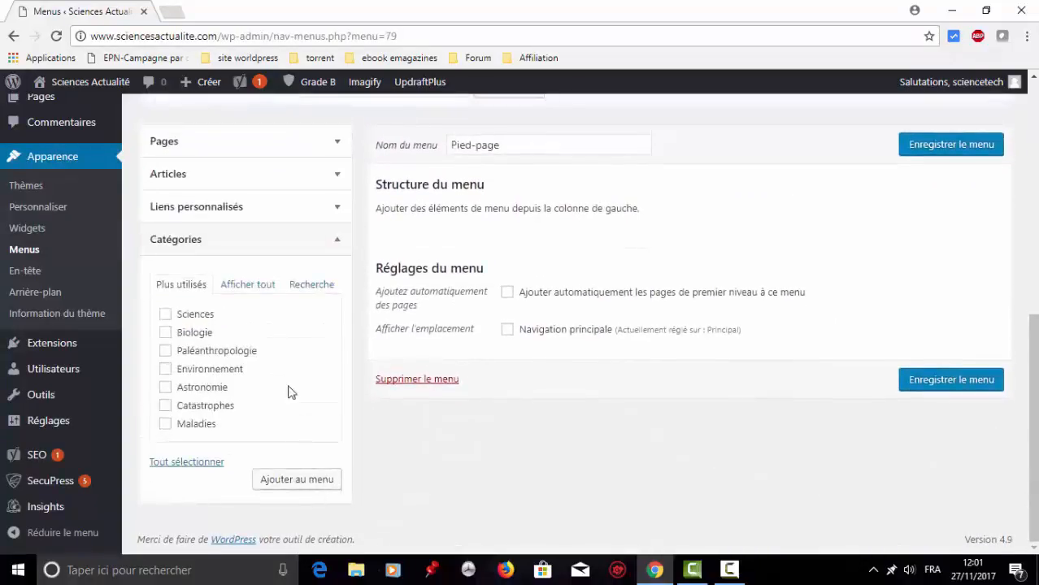
pyautogui.click(188, 462)
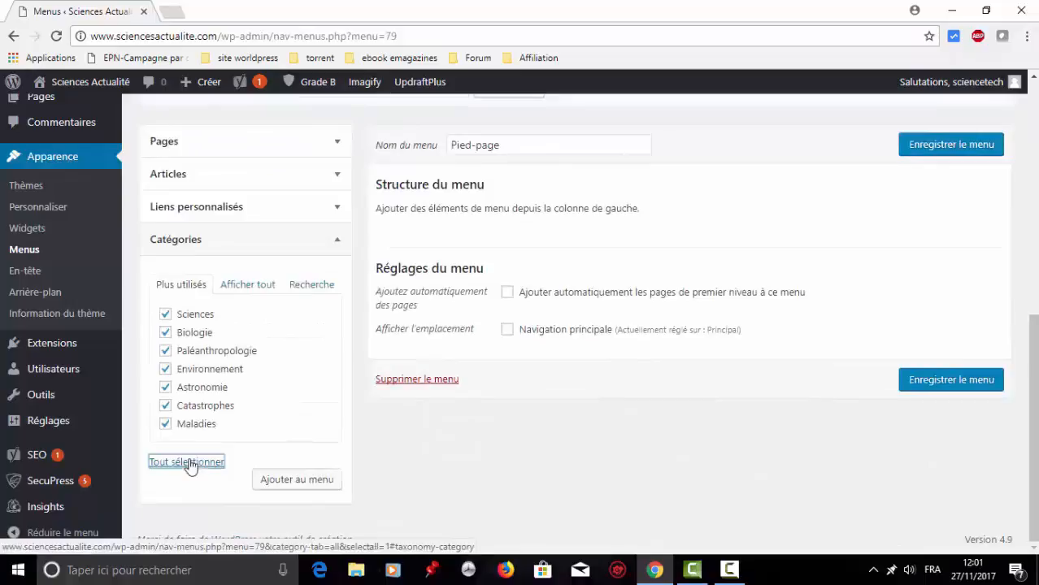
pyautogui.click(286, 482)
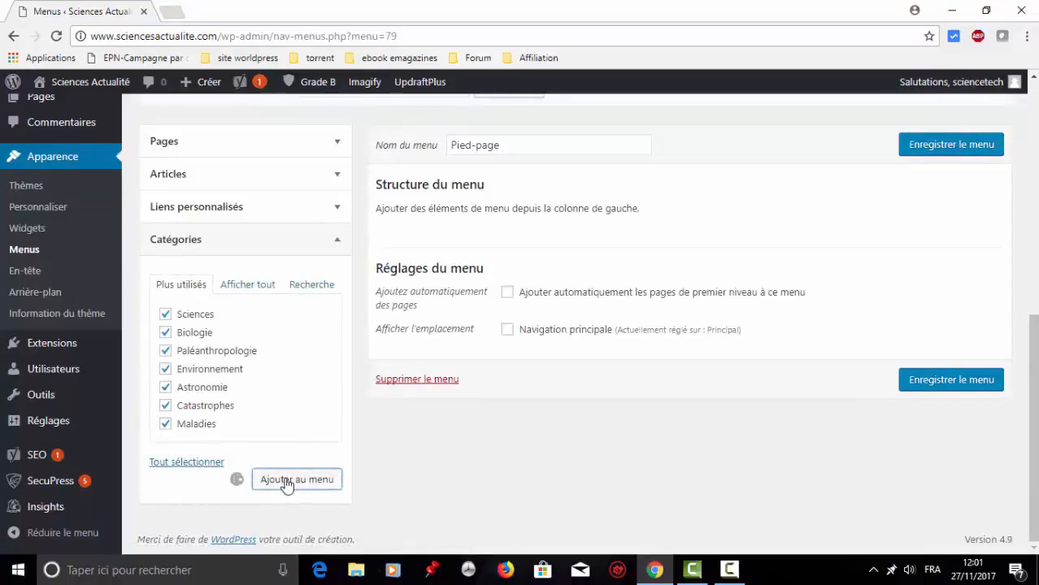
pyautogui.click(334, 228)
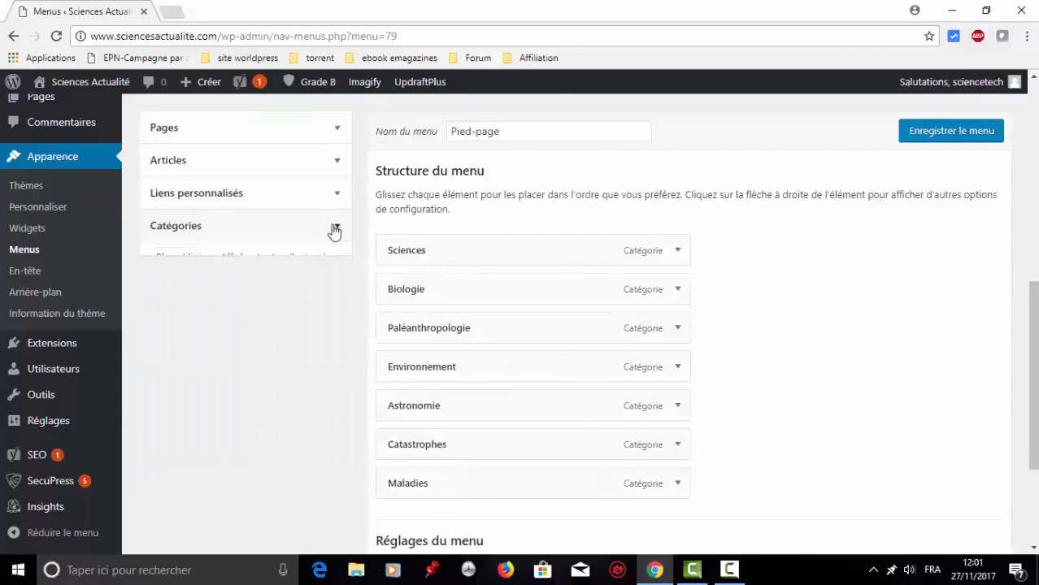
# Prepare a custom link for the menu and copy the address of the Sciences Presse YouTube channel
pyautogui.click(337, 196)
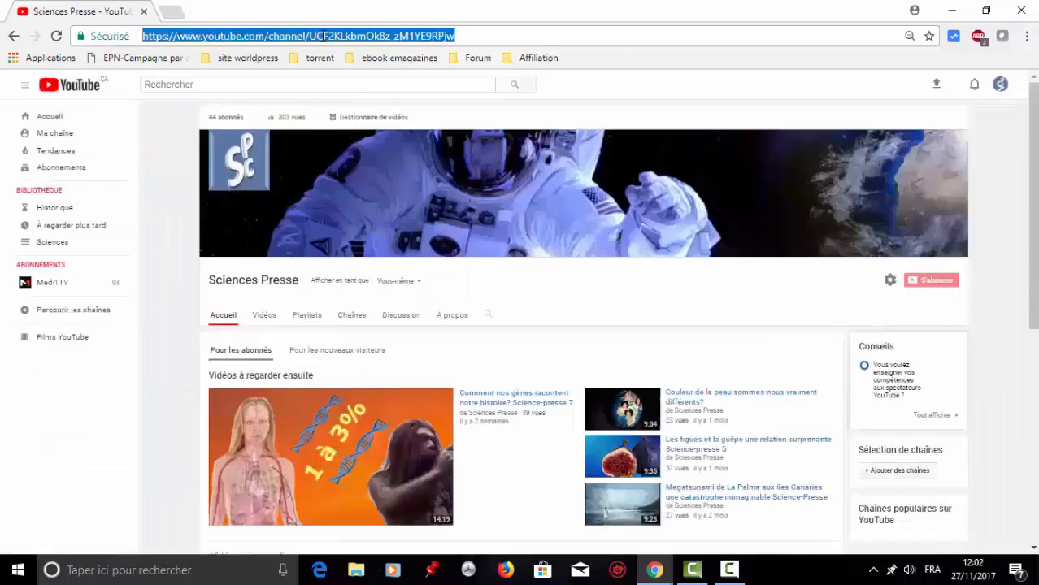
pyautogui.rightClick(323, 36)
pyautogui.click(353, 94)
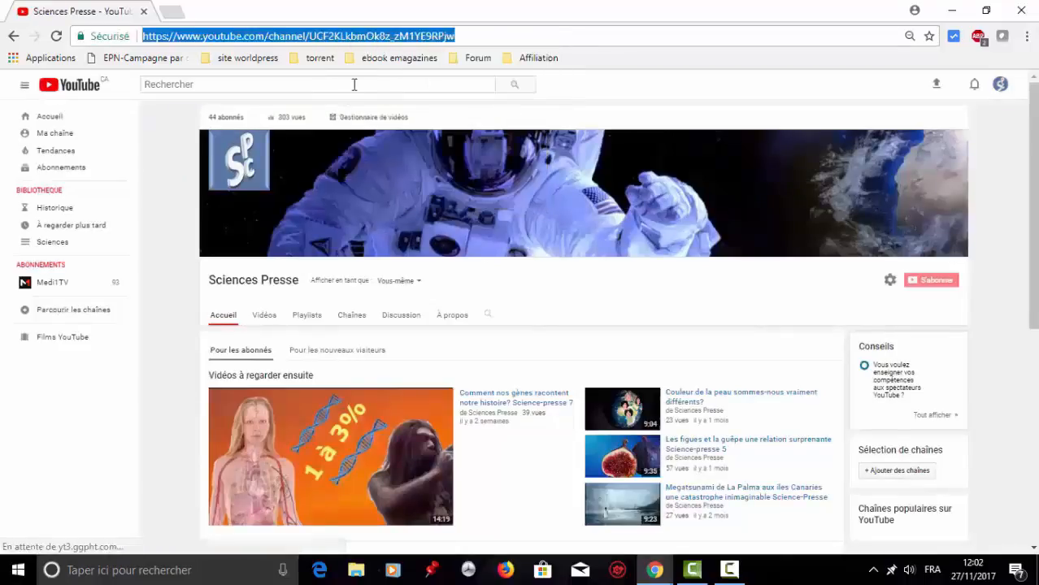
pyautogui.click(952, 11)
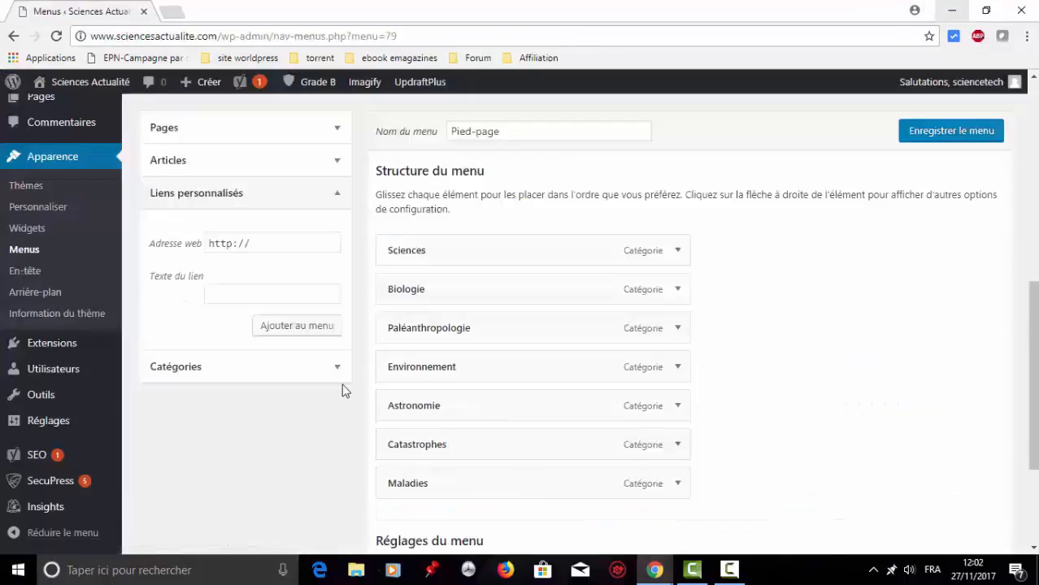
# Add a custom link to the menu with the copied YouTube channel address and the link text Youtube
pyautogui.click(264, 242)
pyautogui.hotkey('ctrl', 'a')
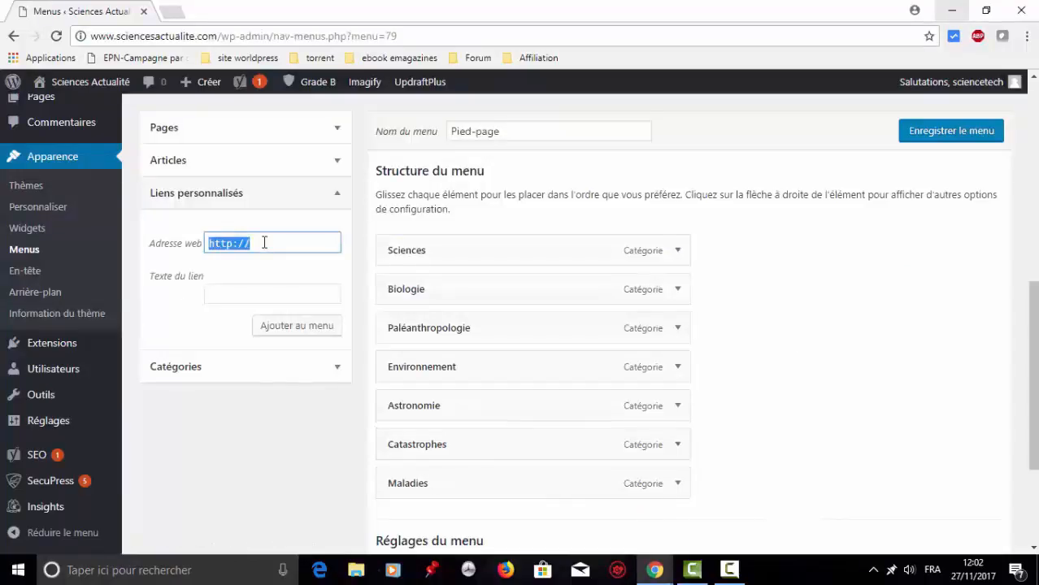
pyautogui.write('https://www.youtube.com/channel/UCF2KLkbmOk8z_zM1YE9RPjw')
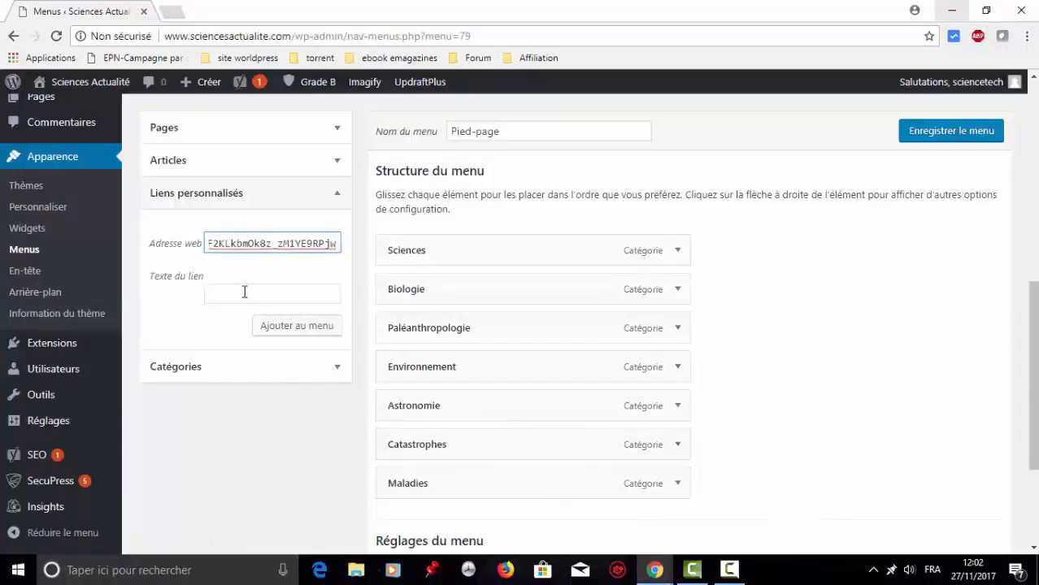
pyautogui.click(244, 292)
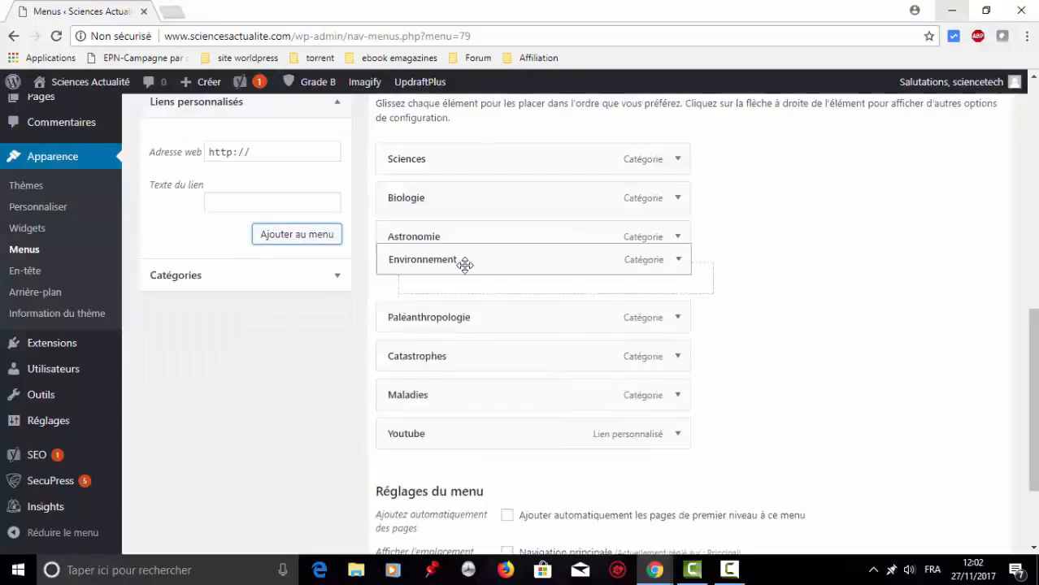
# Reorder the menu to Astronomie, Environnement, Paléanthropologie, Maladies, Catastrophes after Biologie, keeping Youtube last, and save it
pyautogui.moveTo(464, 265); pyautogui.dragTo(463, 275)
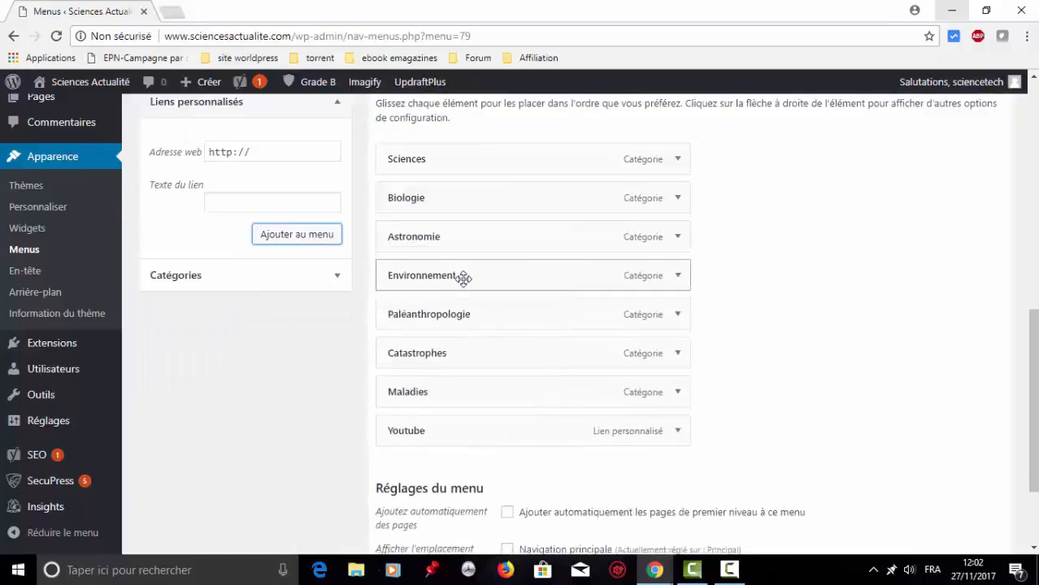
pyautogui.moveTo(488, 390); pyautogui.dragTo(487, 348)
pyautogui.scroll(-1, 732, 406)
pyautogui.click(951, 539)
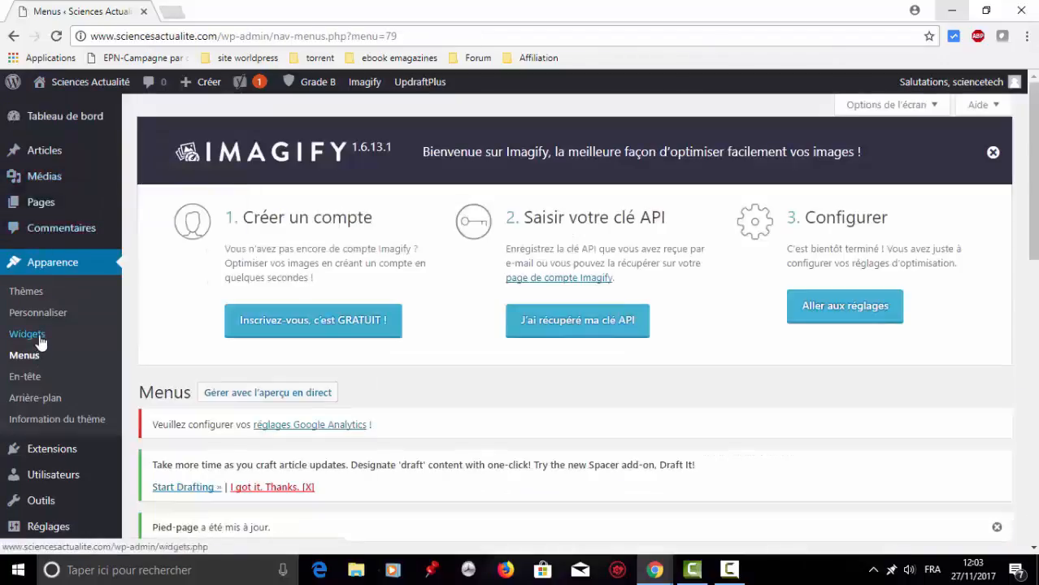
# Add a Menu de navigation widget below Articles récents in Pied 2 - Largeur 1/4 and assign it the Pied-page menu
pyautogui.click(28, 334)
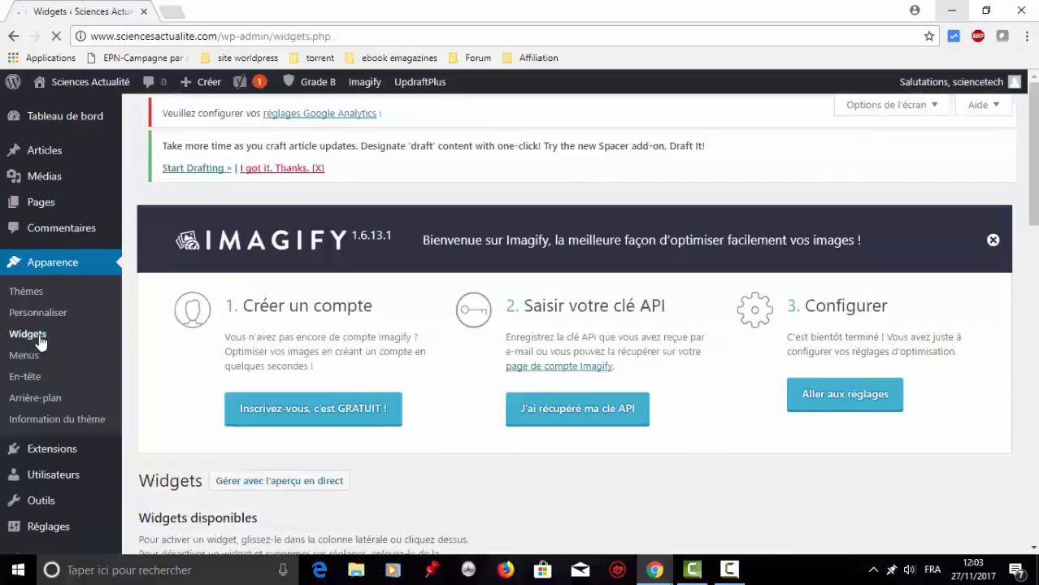
pyautogui.scroll(-10, 431, 167)
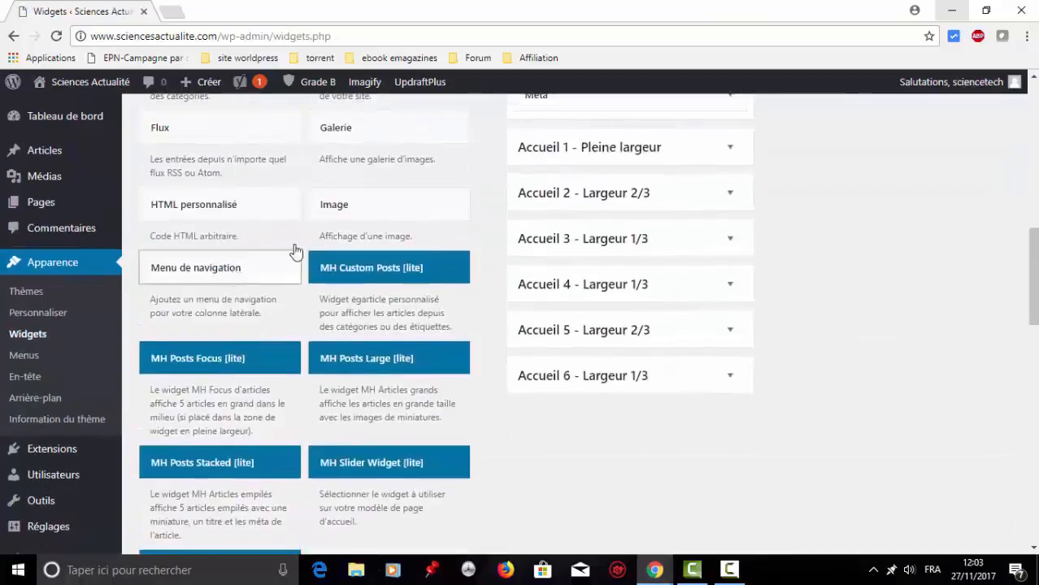
pyautogui.moveTo(295, 250); pyautogui.dragTo(902, 178)
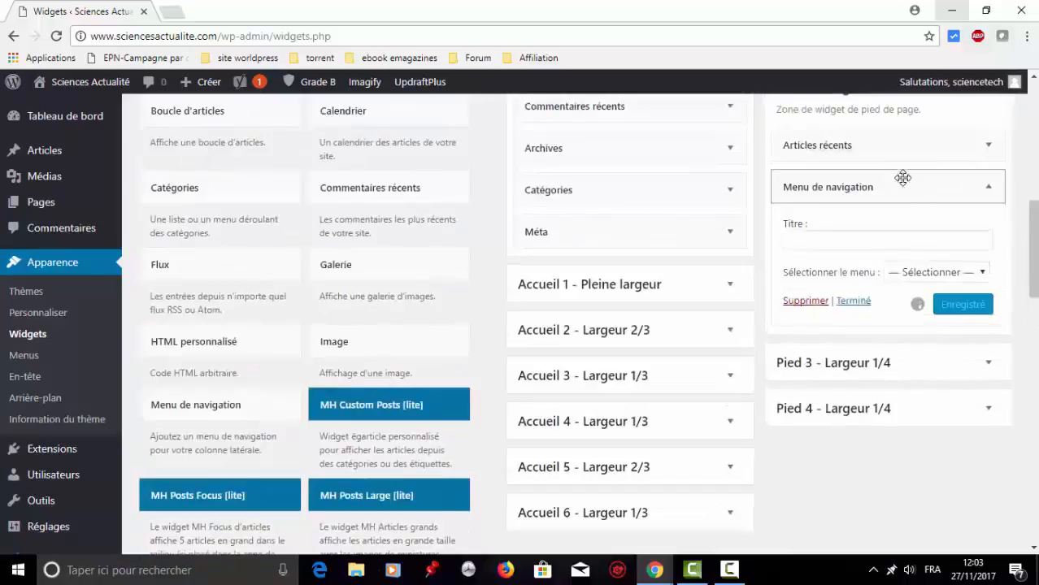
pyautogui.click(982, 274)
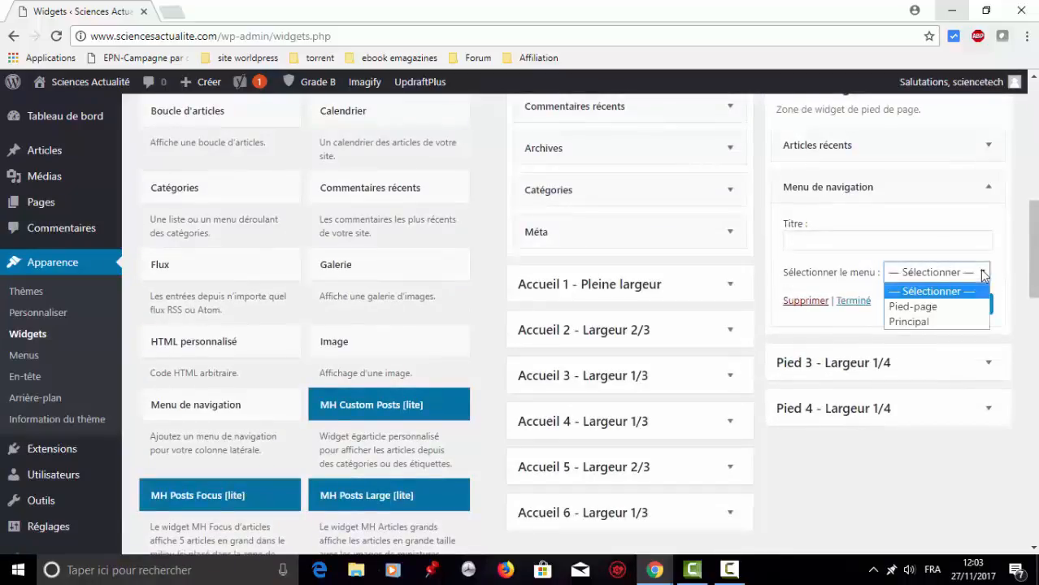
pyautogui.click(959, 314)
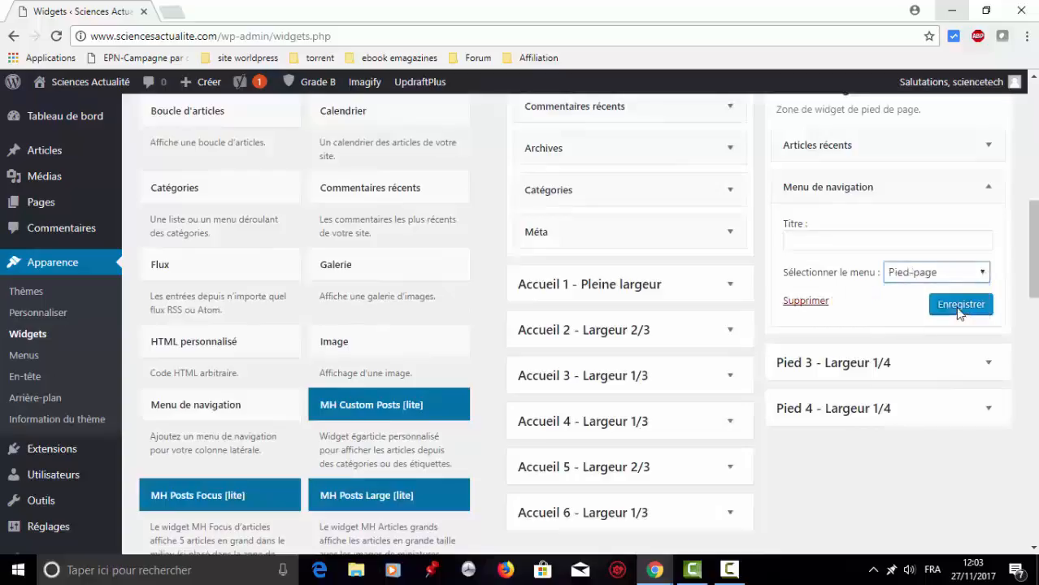
# Title the navigation menu widget Catégories, save it, and move it to Pied 3 - Largeur 1/4
pyautogui.click(867, 244)
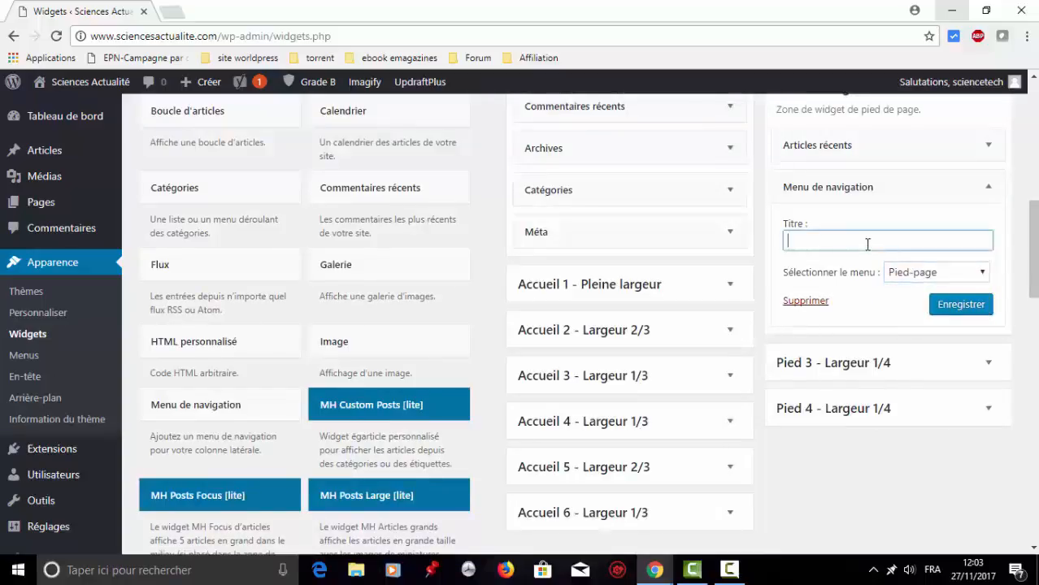
pyautogui.write('Catégories')
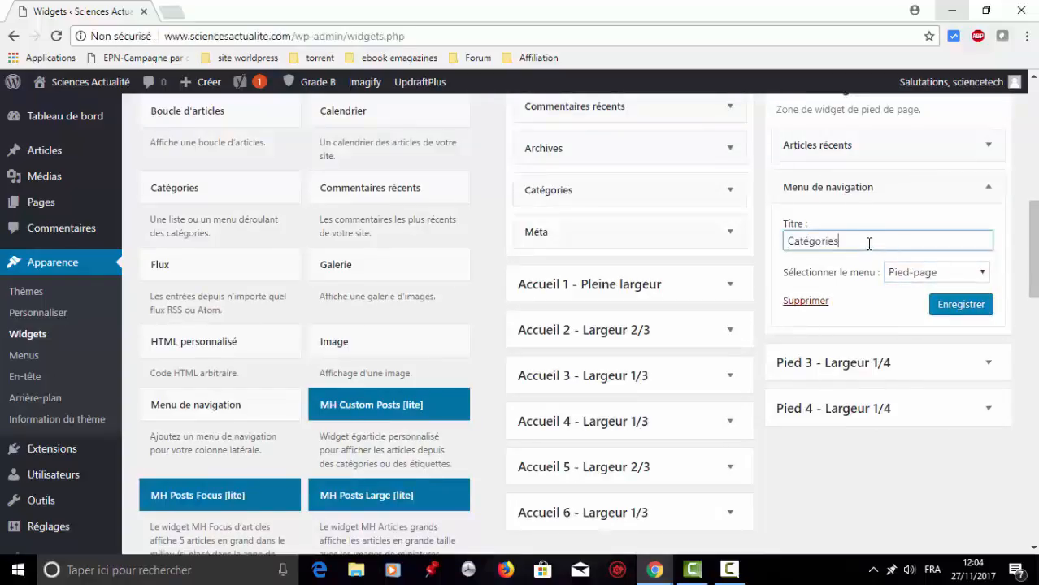
pyautogui.click(958, 305)
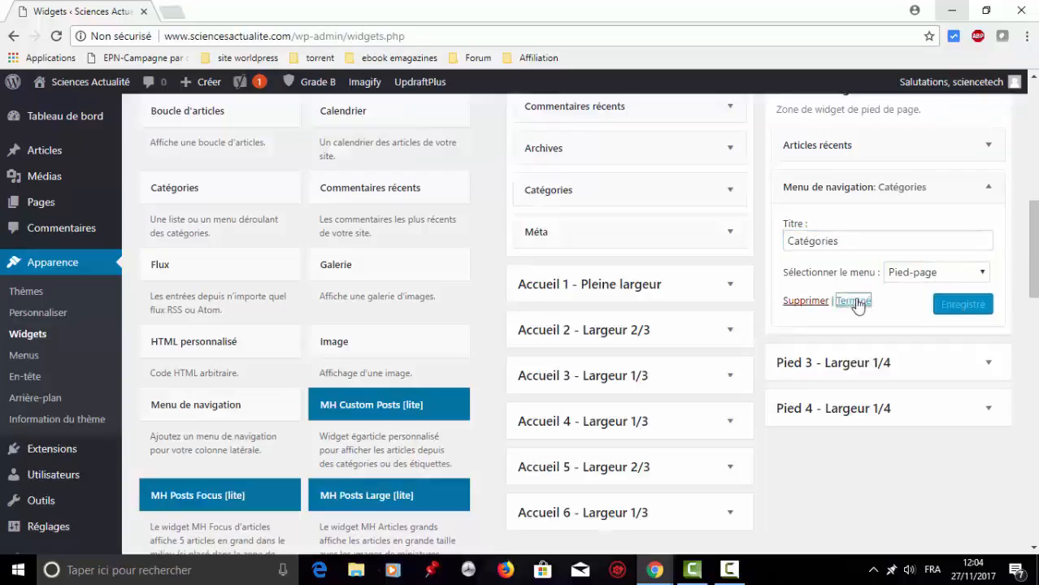
pyautogui.click(853, 302)
pyautogui.scroll(1, 946, 216)
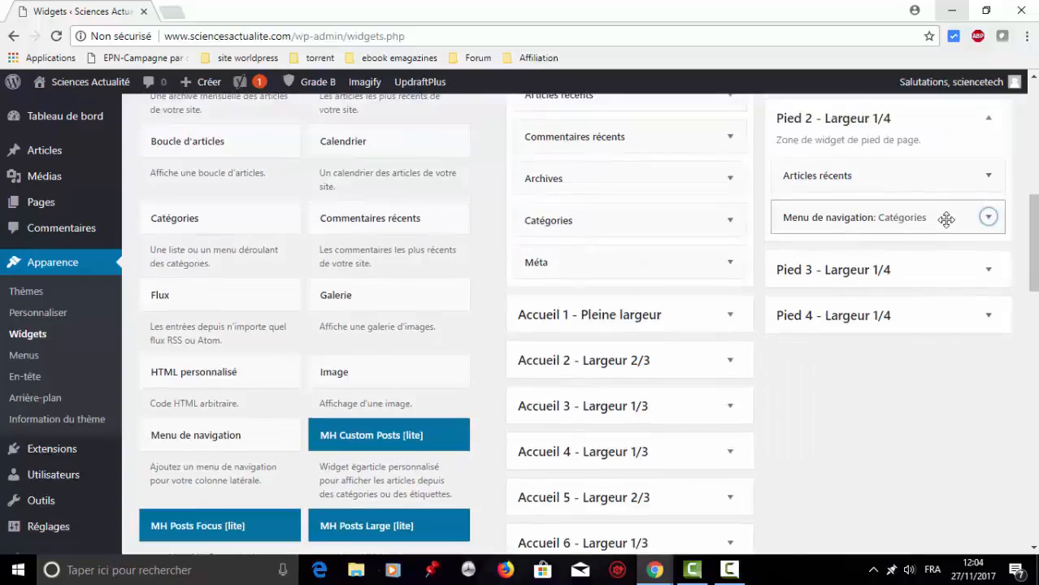
pyautogui.moveTo(946, 216); pyautogui.dragTo(949, 326)
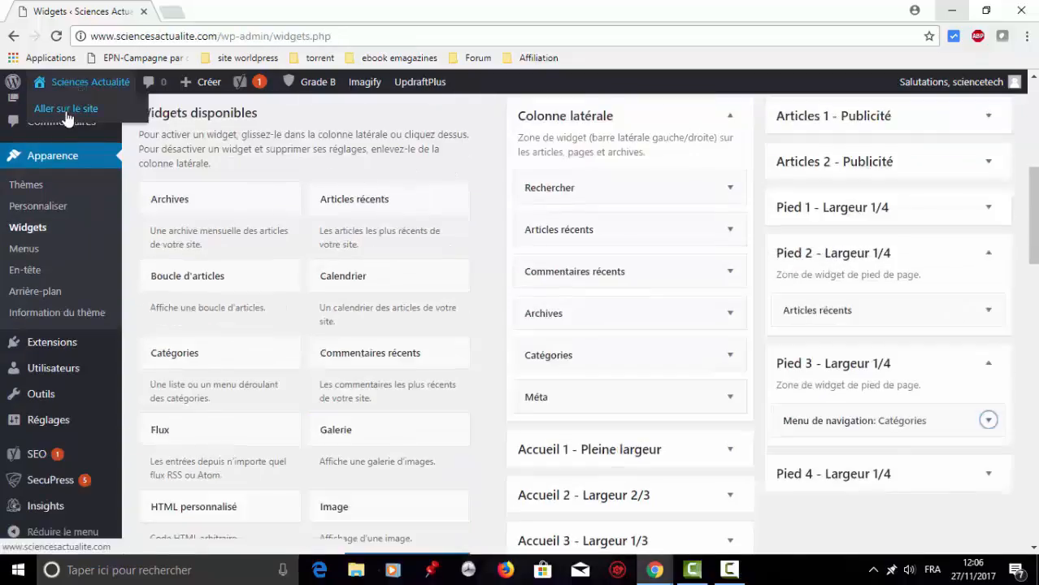
# Review the Catégories footer column on the live site, return to the widgets page, and expand Pied 4 - Largeur 1/4
pyautogui.click(67, 114)
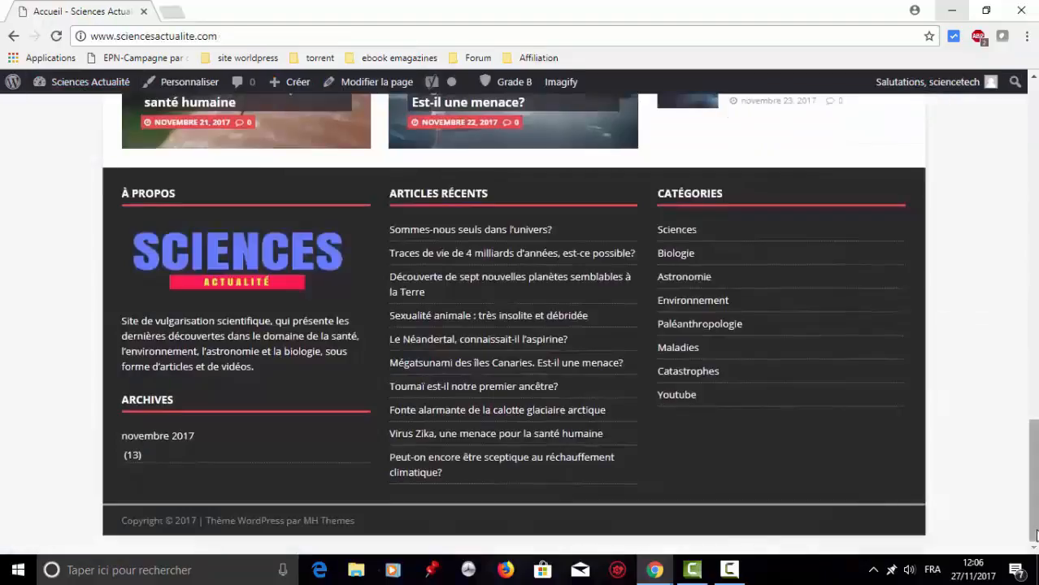
pyautogui.moveTo(86, 81)
pyautogui.click(54, 150)
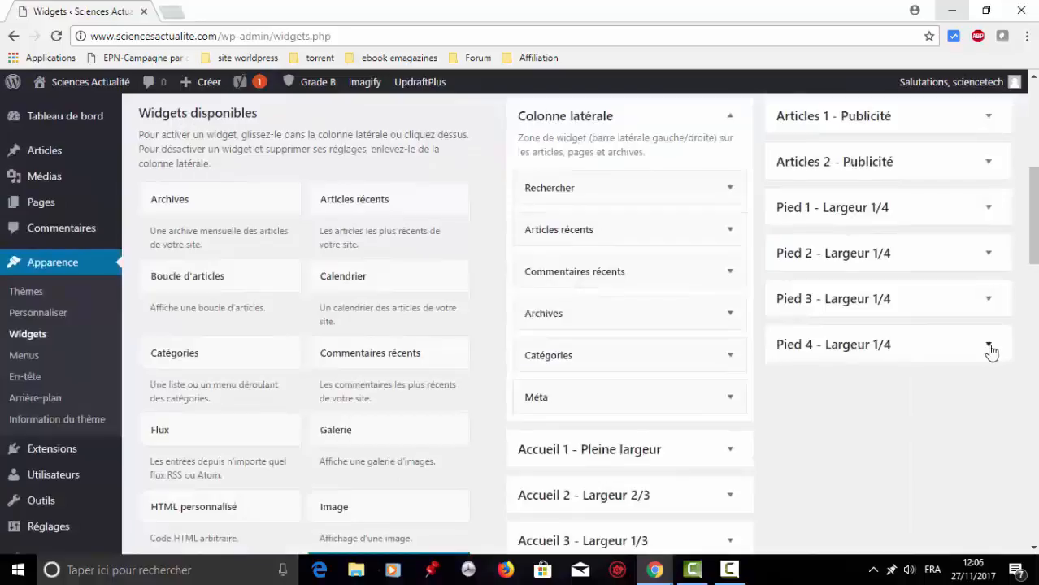
pyautogui.click(988, 344)
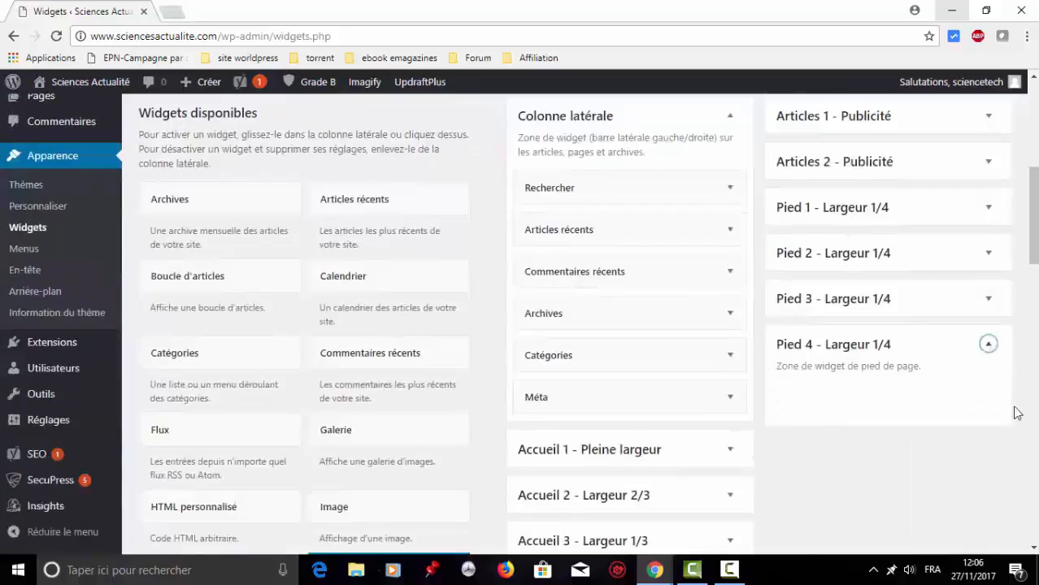
# Add an MH Slider Widget [lite] to Pied 4 - Largeur 1/4 and set its article category to Biologie
pyautogui.click(1034, 550)
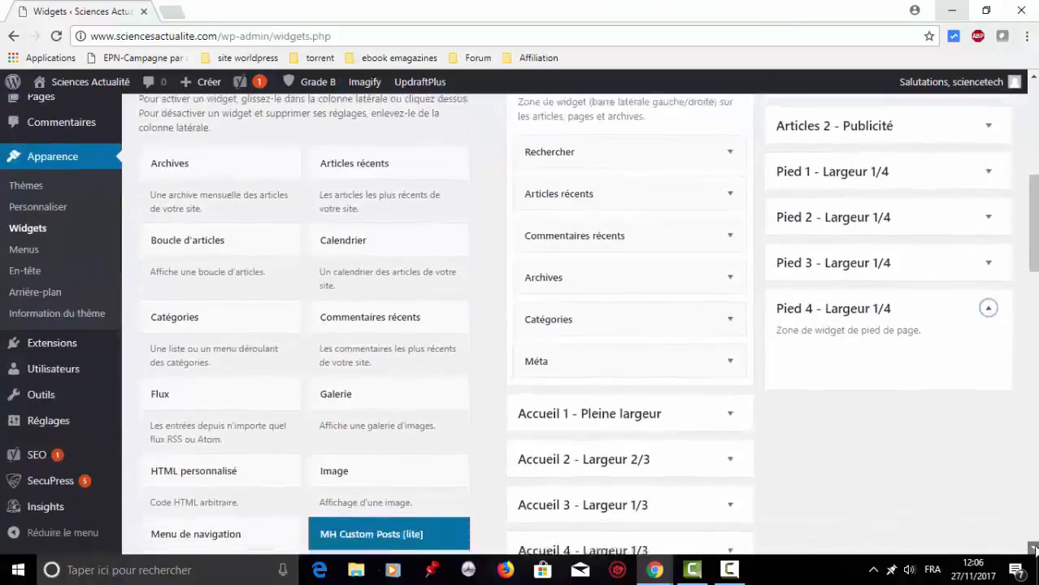
pyautogui.moveTo(421, 335); pyautogui.dragTo(898, 189)
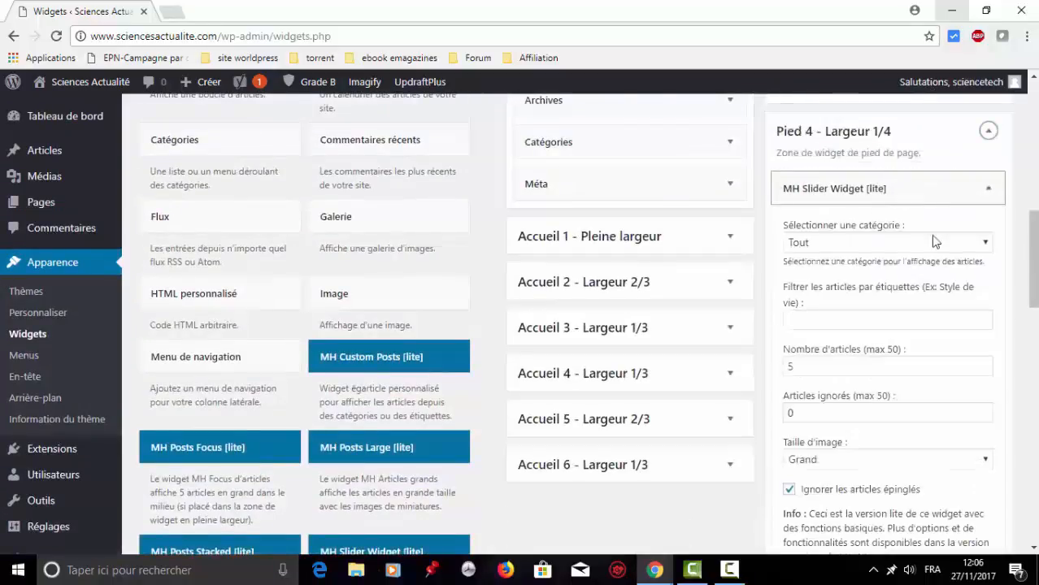
pyautogui.click(986, 245)
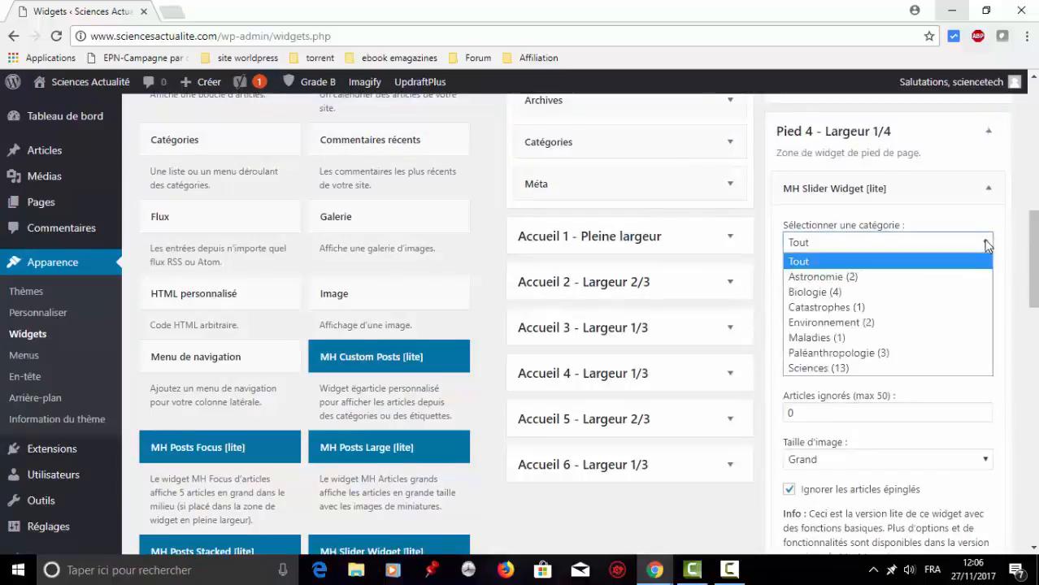
pyautogui.click(959, 298)
# Set the slider widget's image size to Moyen, save it, and close its settings
pyautogui.click(935, 459)
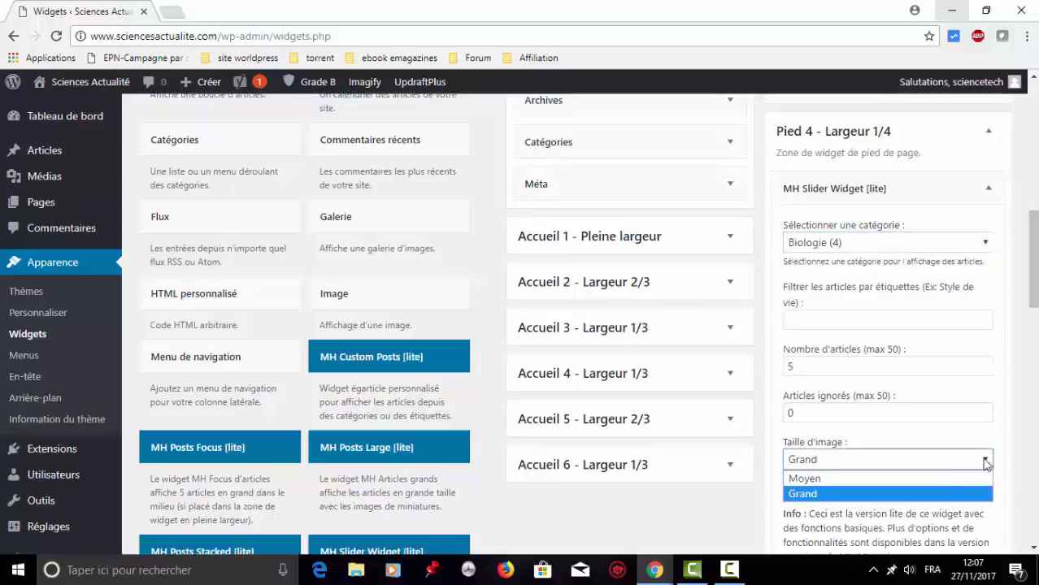
pyautogui.click(932, 486)
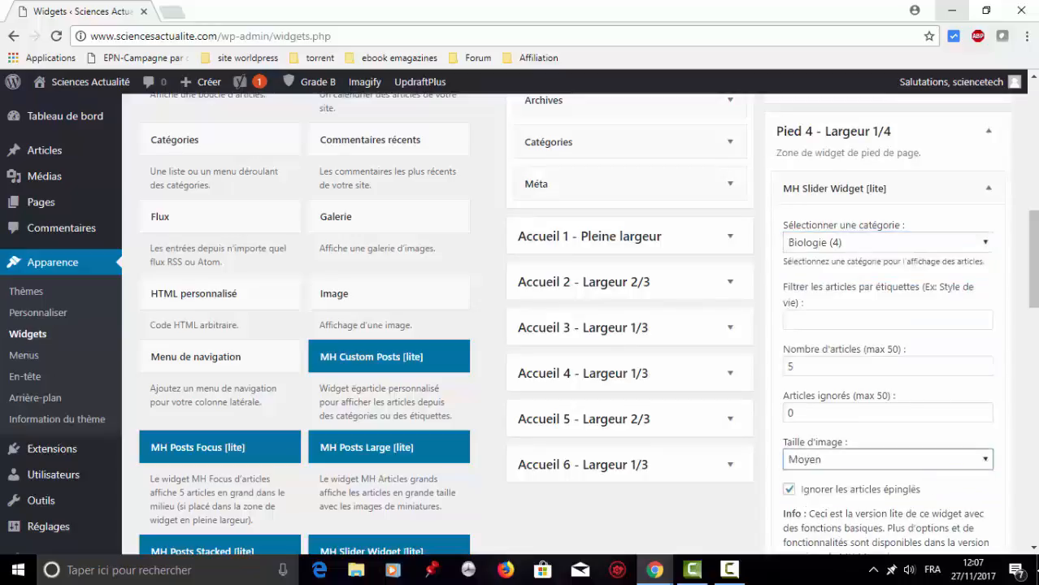
pyautogui.scroll(-3, 967, 468)
pyautogui.click(968, 469)
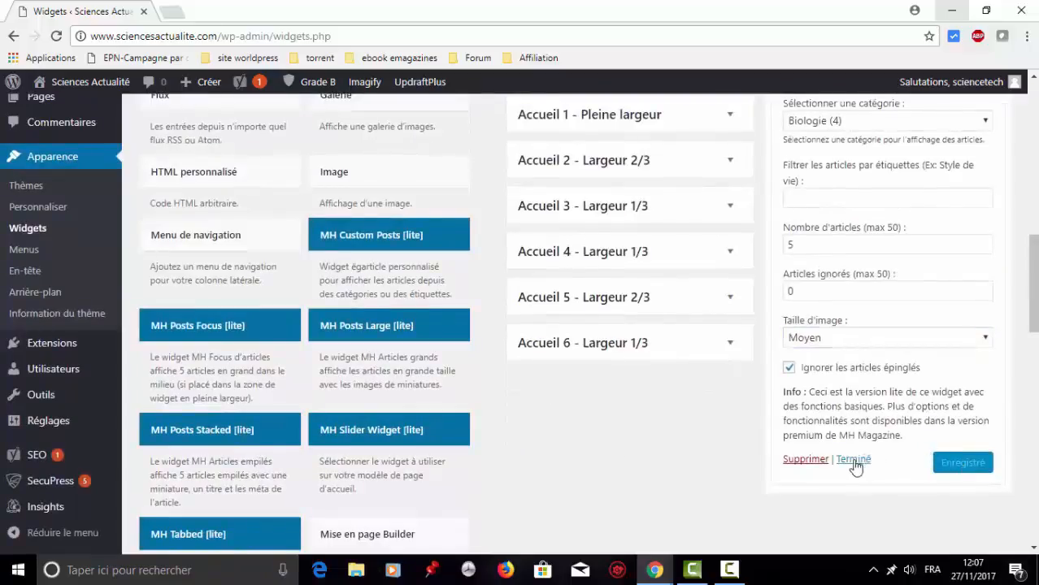
pyautogui.click(853, 460)
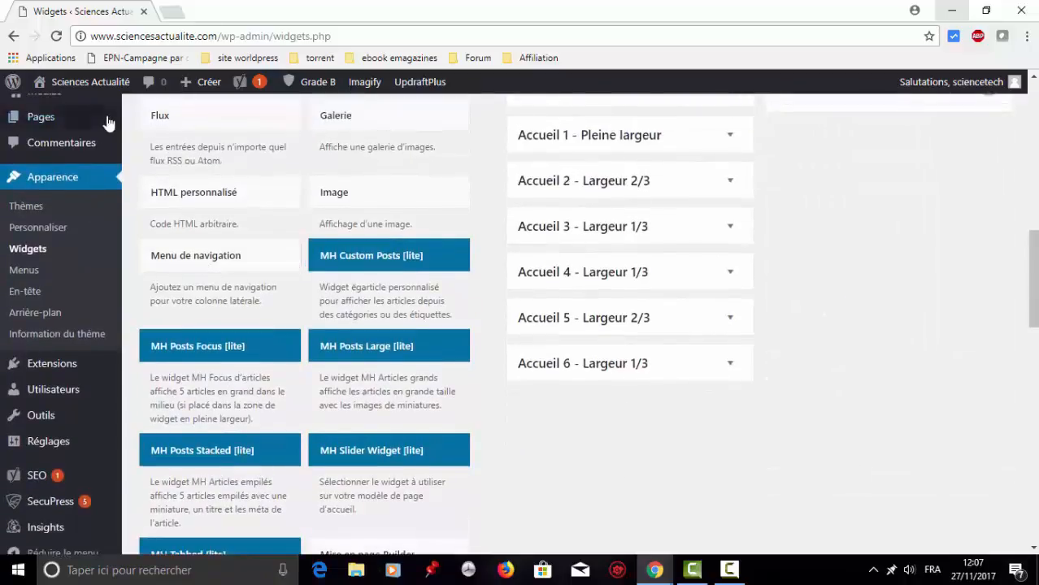
# Go to the live site and examine the article slider in the fourth footer column
pyautogui.moveTo(84, 81)
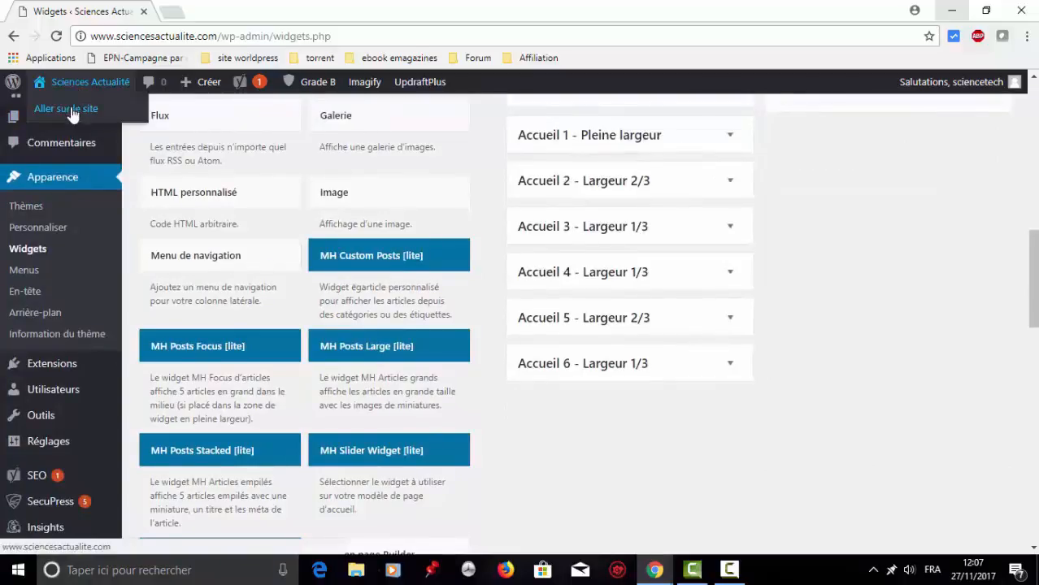
pyautogui.click(71, 115)
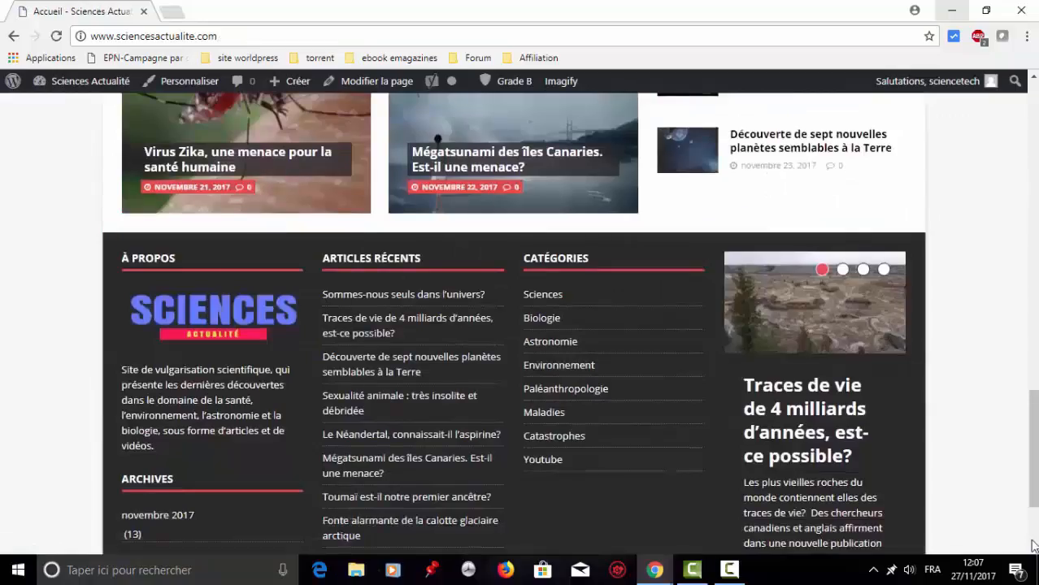
pyautogui.click(1034, 549)
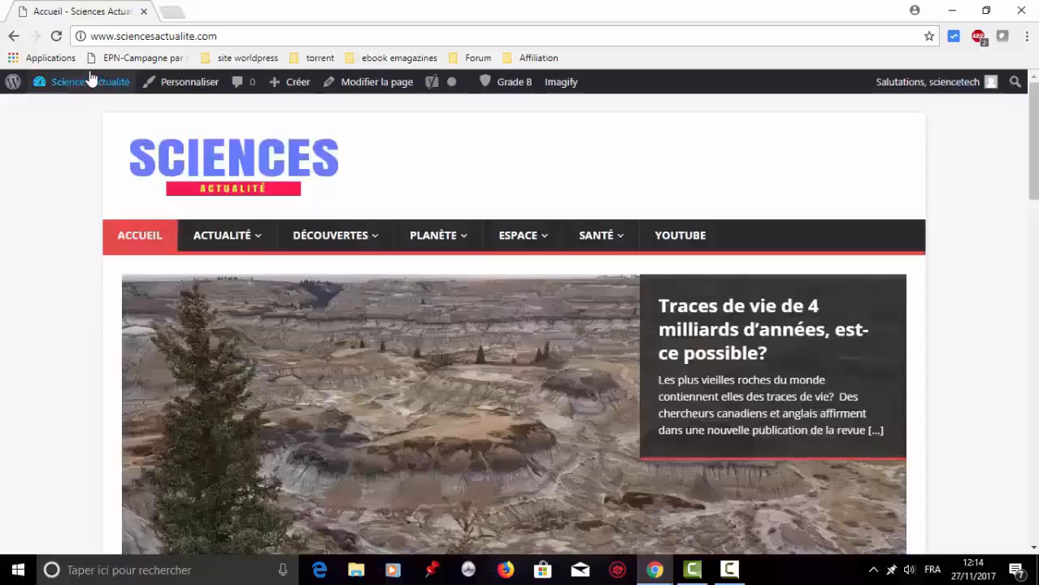
# Return to the WordPress dashboard and open the page for adding new extensions
pyautogui.moveTo(90, 81)
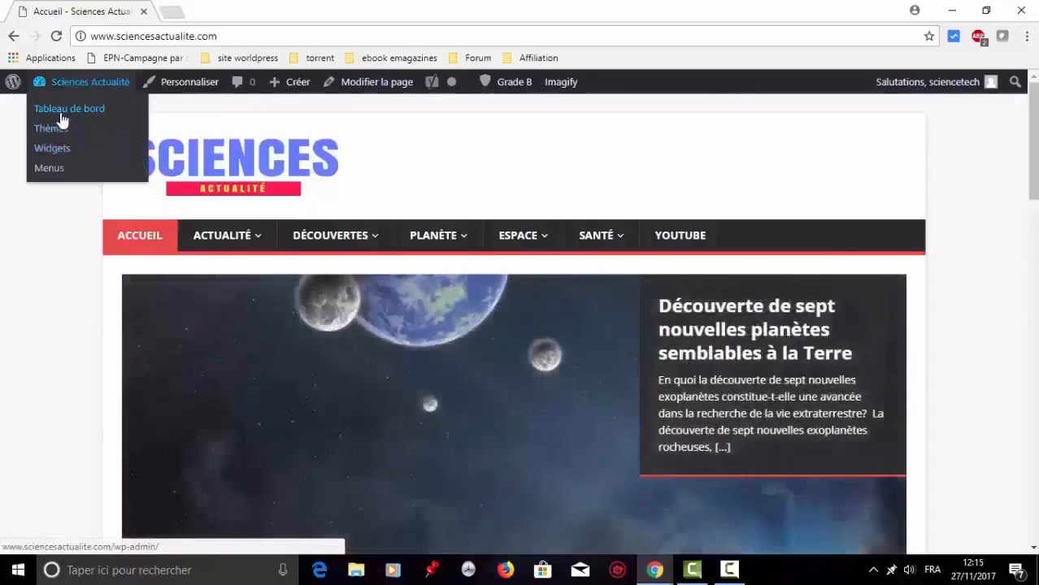
pyautogui.click(62, 114)
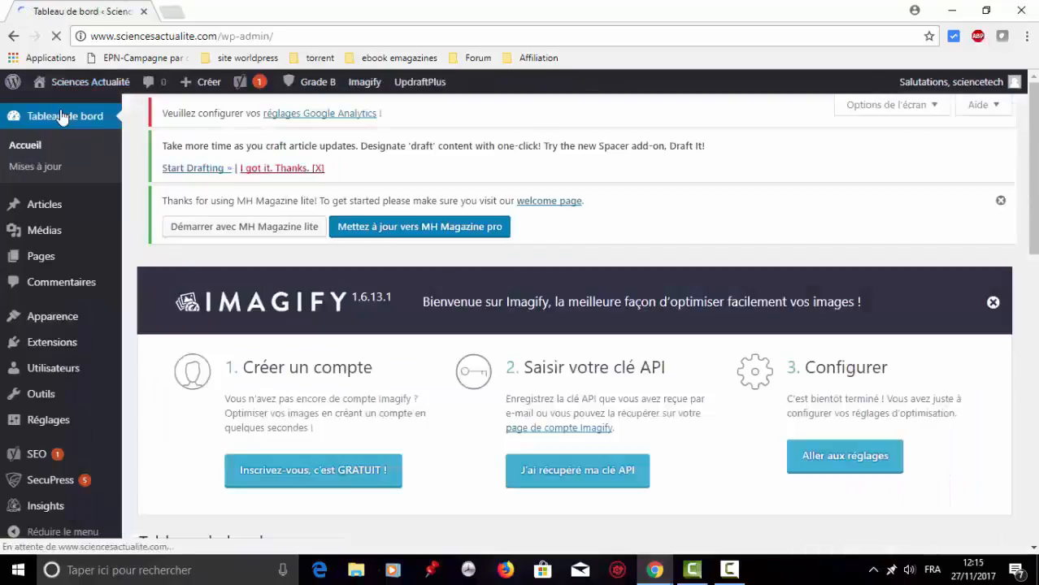
pyautogui.scroll(-5, 1037, 507)
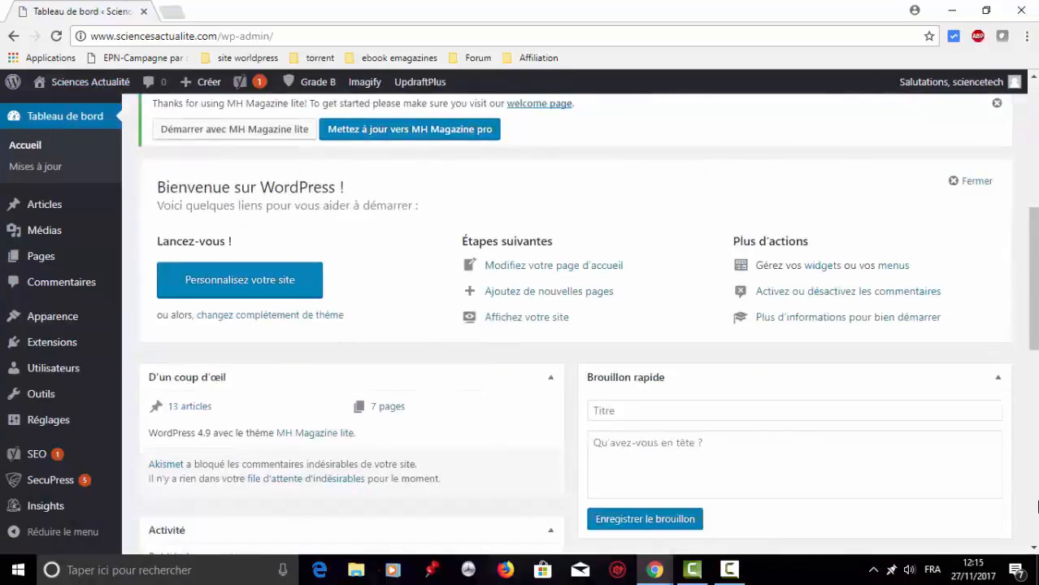
pyautogui.scroll(-5, 1037, 507)
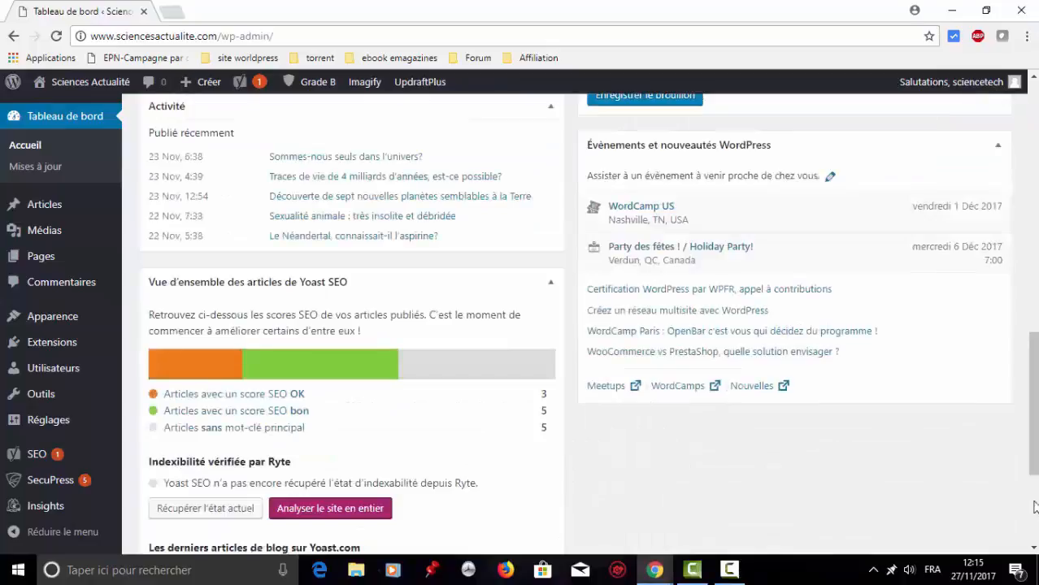
pyautogui.moveTo(73, 345)
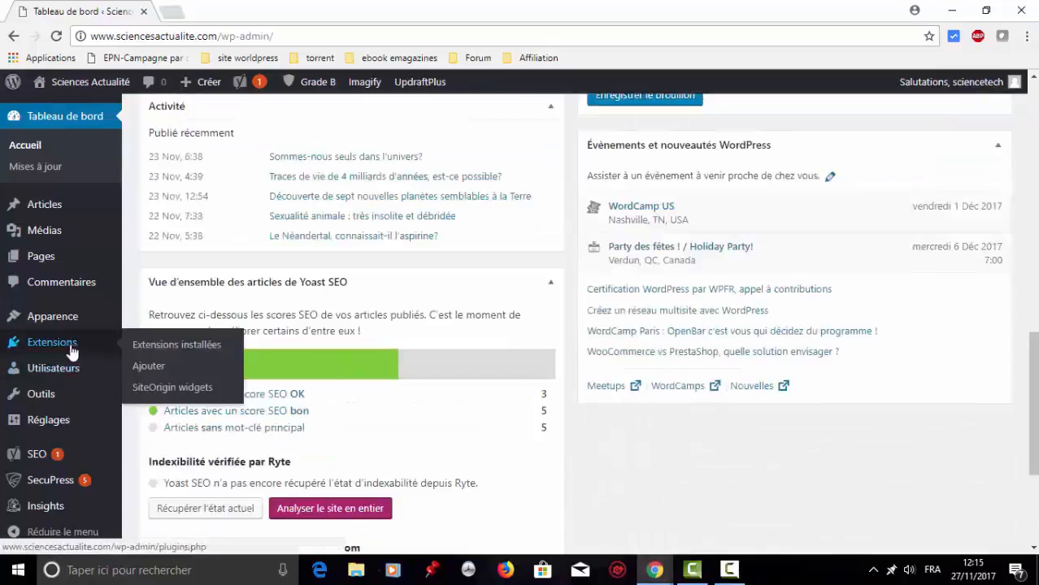
pyautogui.click(150, 373)
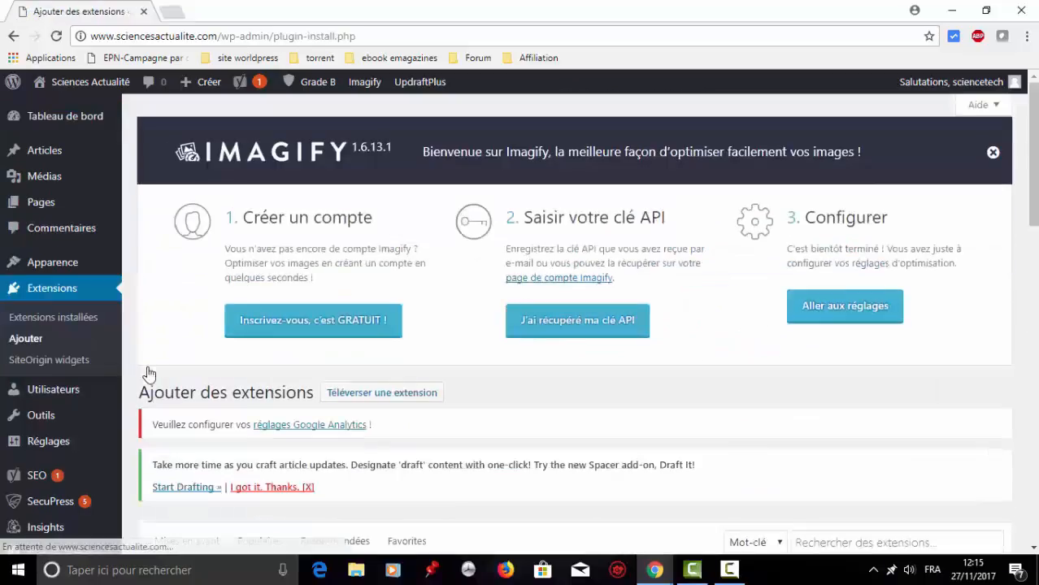
# Search the extensions for "Social media widget", then install and activate the Social Media Widget plugin
pyautogui.scroll(-5, 1037, 463)
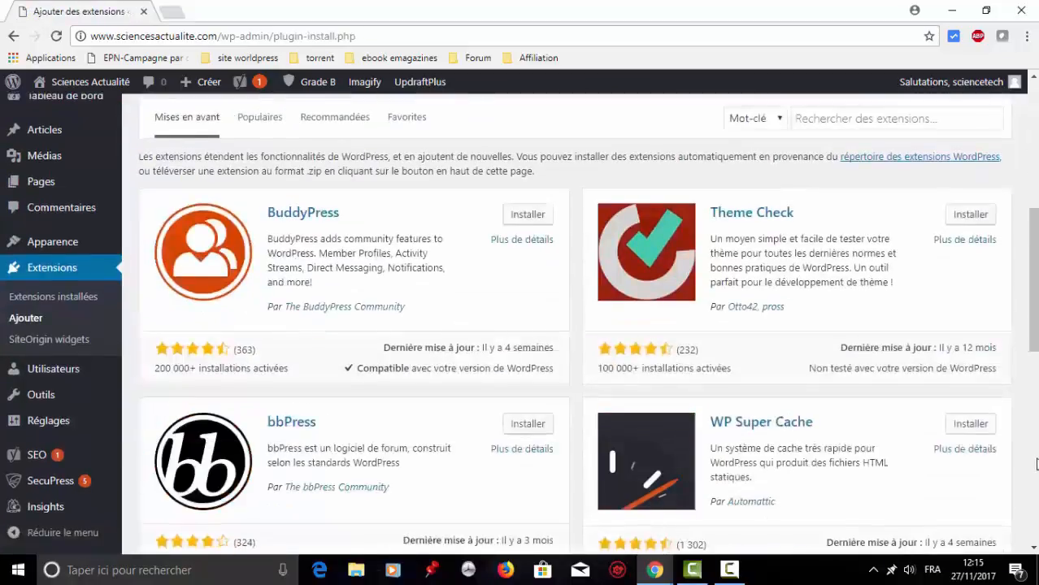
pyautogui.click(905, 118)
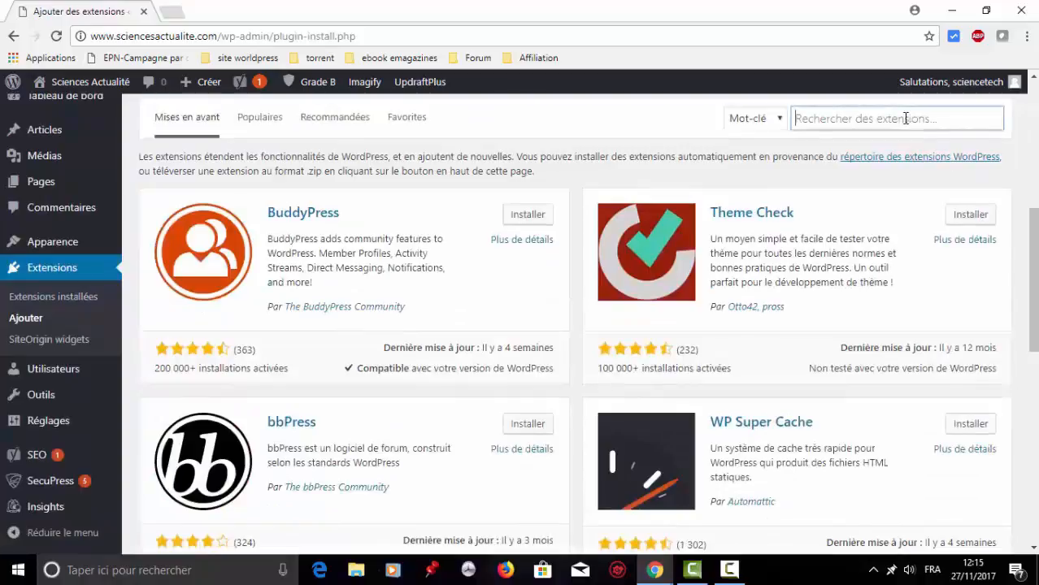
pyautogui.write('Social')
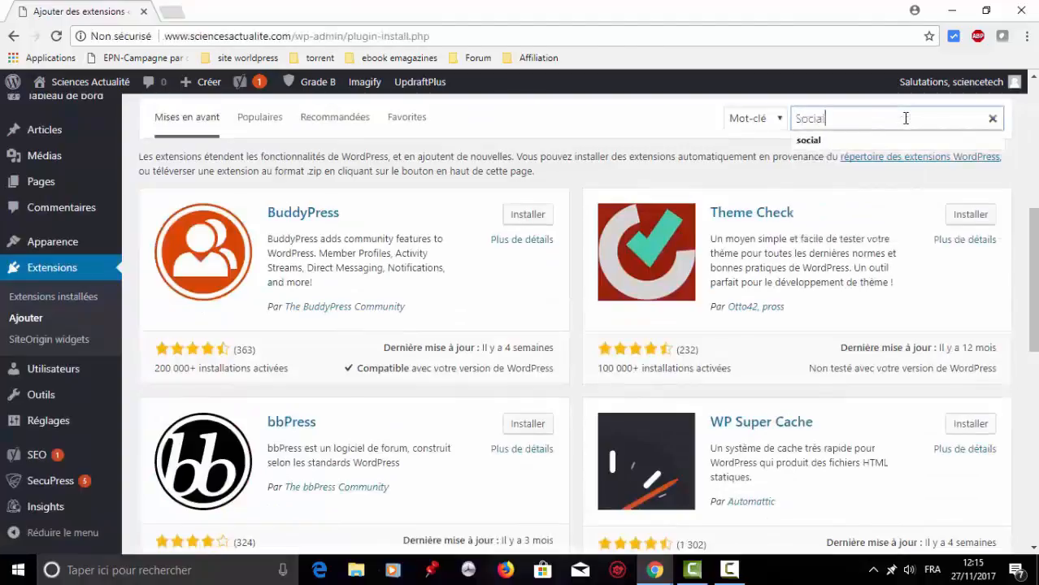
pyautogui.write(' media widget')
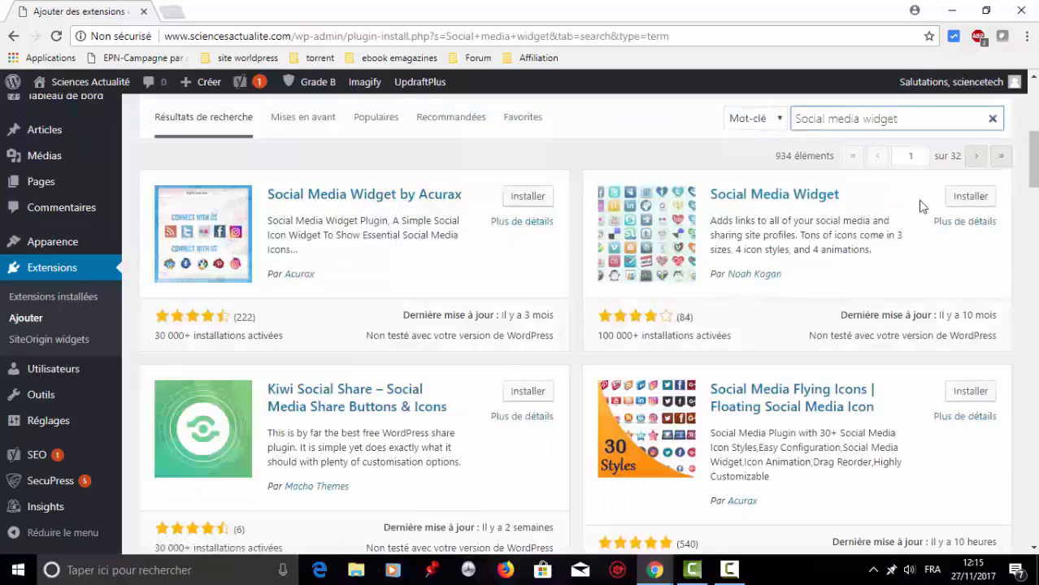
pyautogui.click(970, 198)
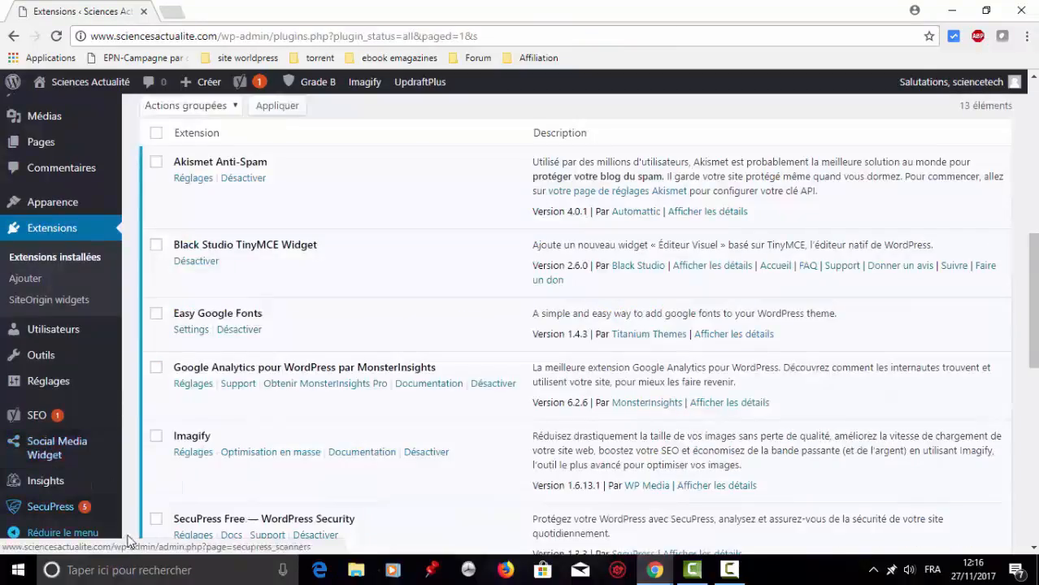
# Go to the widgets page and add the Social Media Widget to Accueil 6 - Largeur 1/3
pyautogui.click(40, 201)
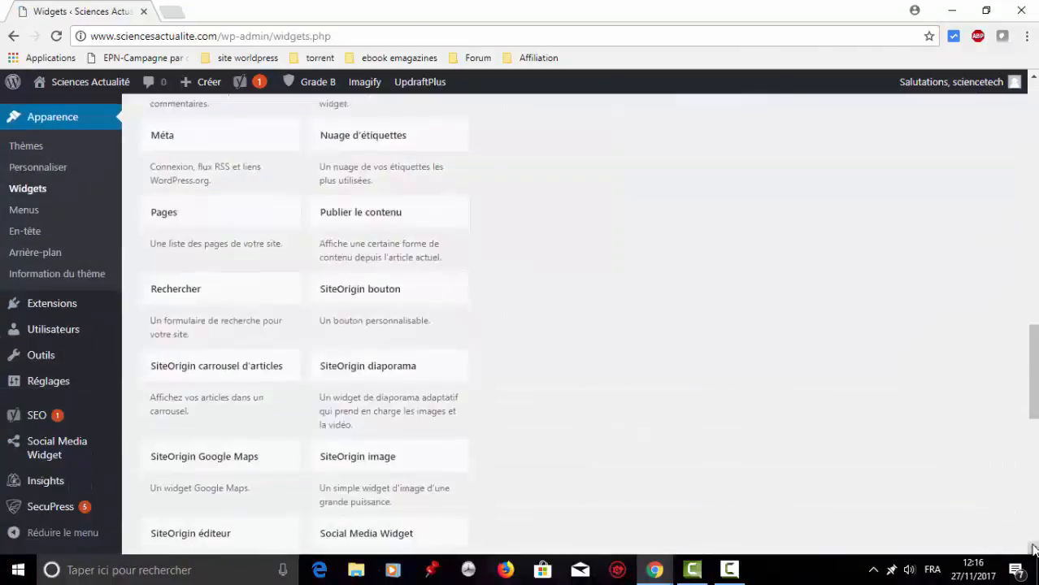
pyautogui.click(1034, 548)
pyautogui.click(1034, 548)
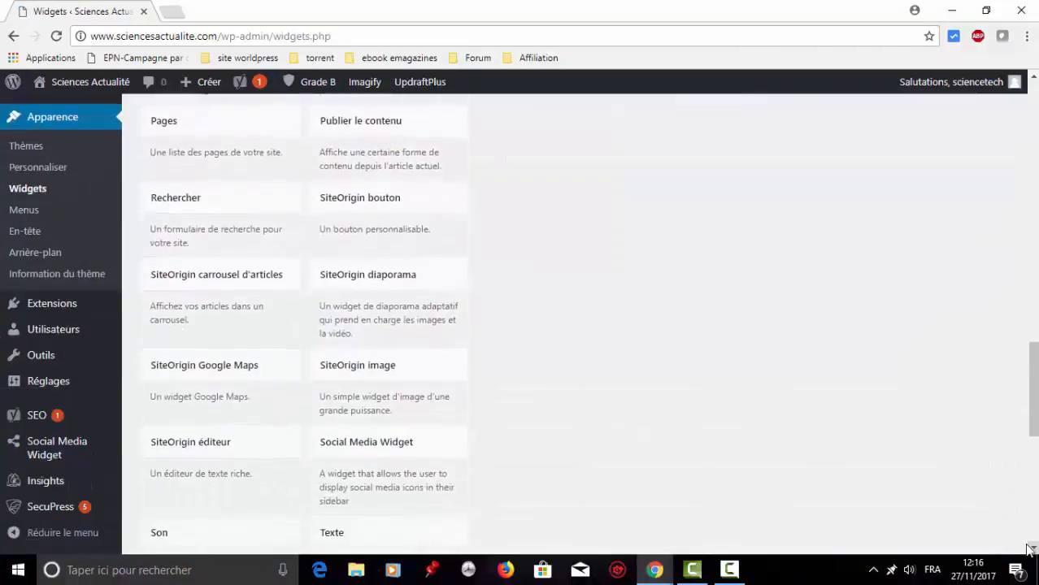
pyautogui.moveTo(427, 450); pyautogui.dragTo(656, 180)
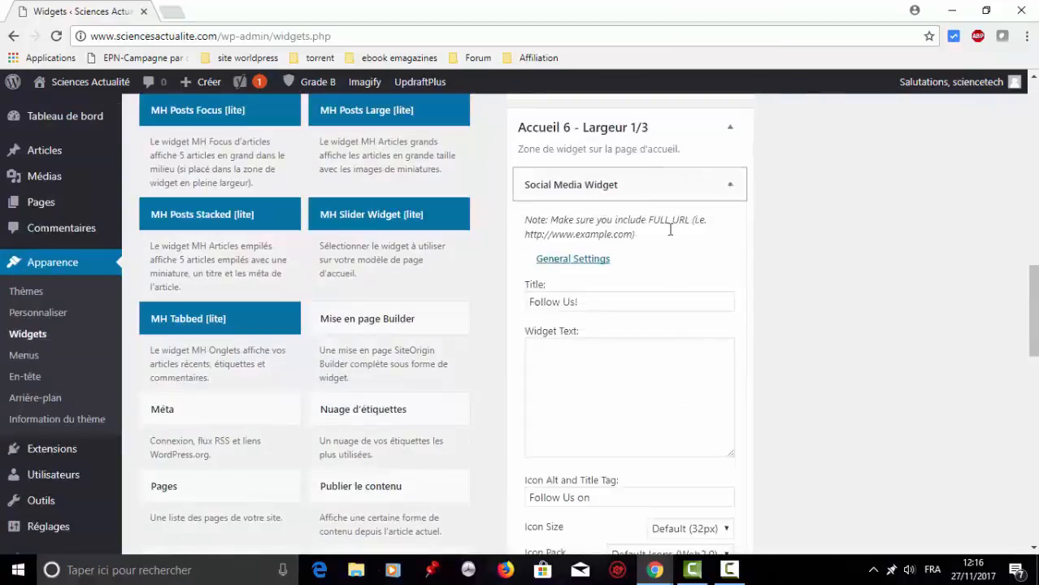
# Set both the Title and the Icon Alt and Title Tag of the Social Media Widget to Suivez-nous
pyautogui.click(579, 303)
pyautogui.press('BackSpace')
pyautogui.press('BackSpace')
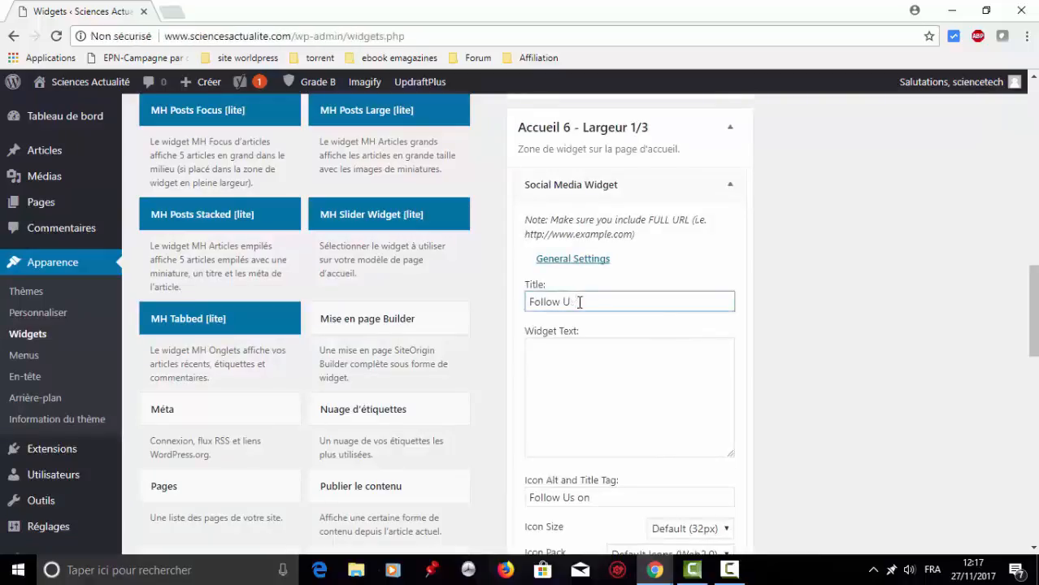
pyautogui.write('Suivez-nous')
pyautogui.tripleClick(595, 499)
pyautogui.write('Suivez-nous')
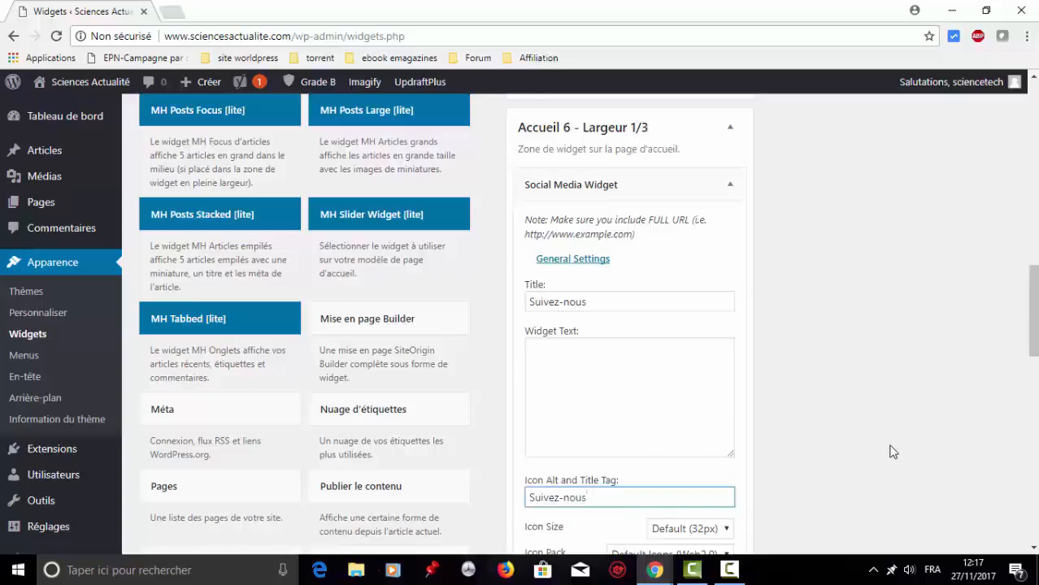
pyautogui.scroll(-5, 975, 478)
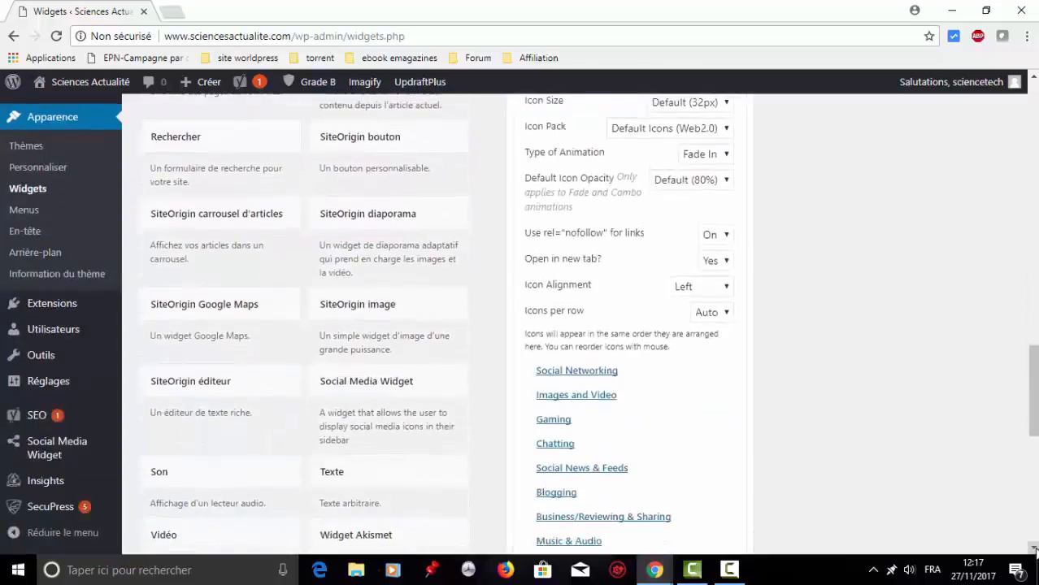
pyautogui.scroll(-1, 614, 285)
pyautogui.click(610, 283)
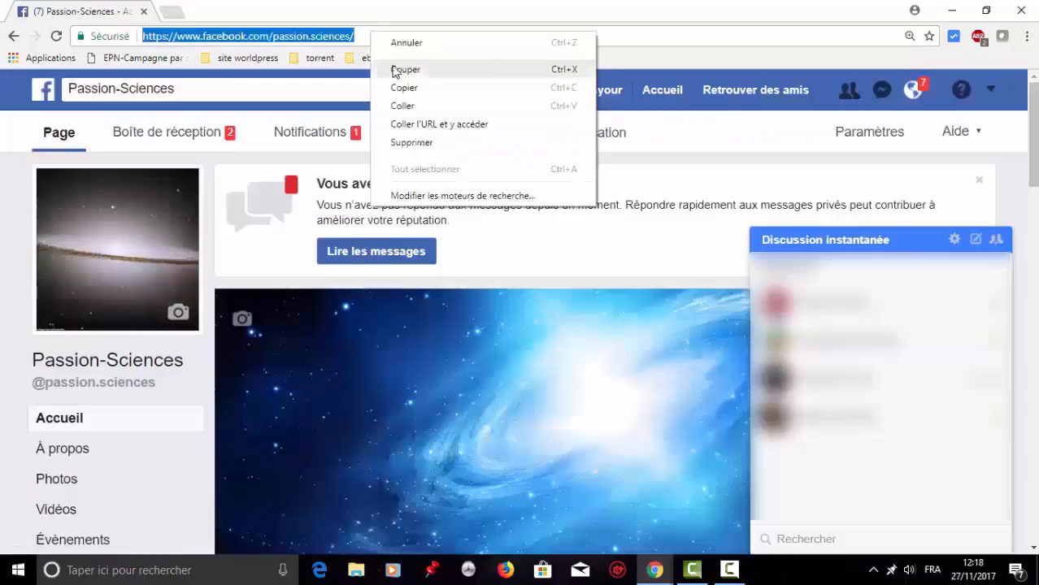
pyautogui.click(400, 87)
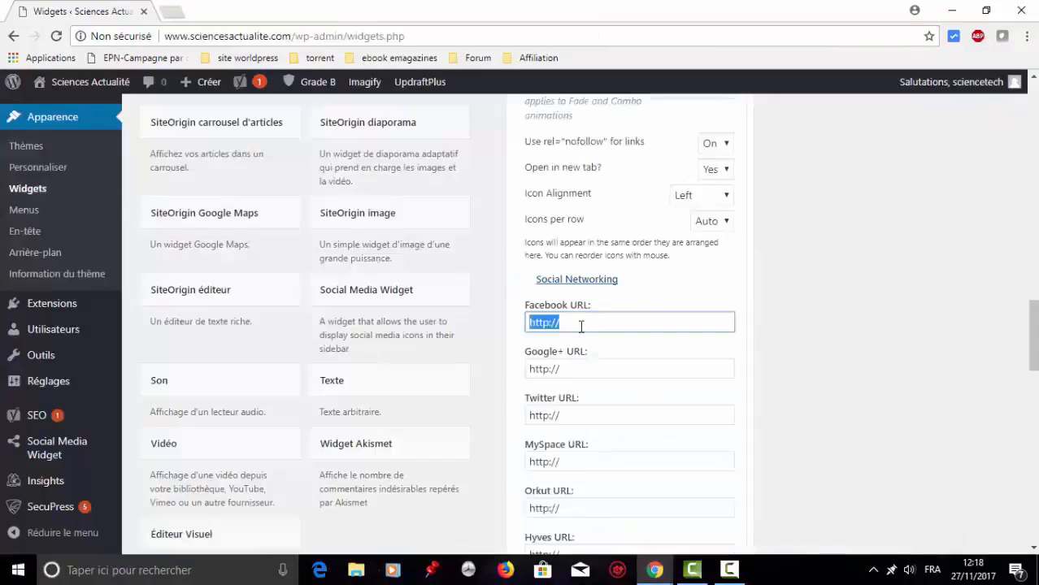
pyautogui.write('https://www.facebook.com/passion.sciences/')
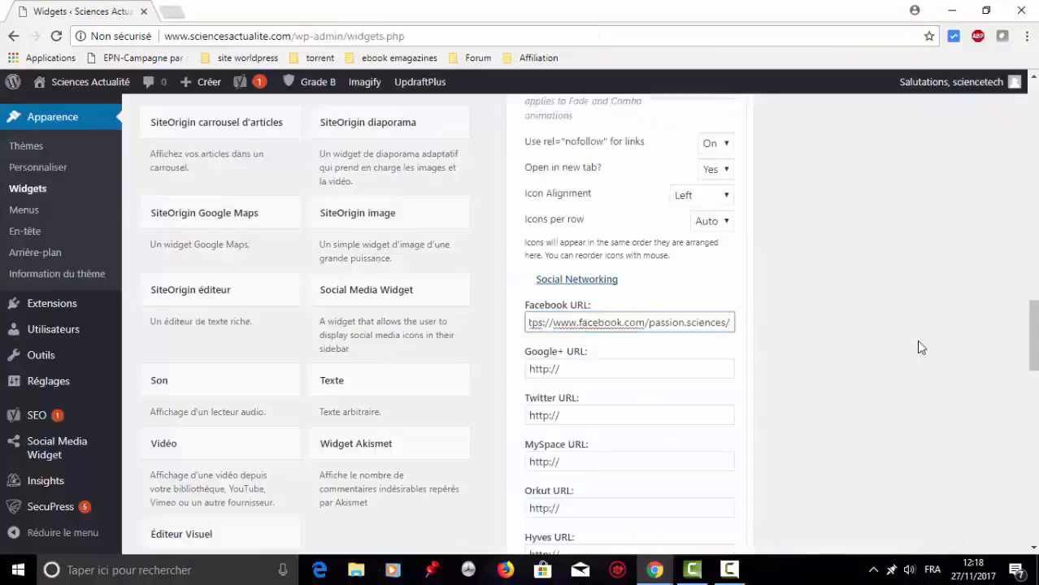
# Save the Social Media Widget's settings in Accueil 6 - Largeur 1/3
pyautogui.click(1034, 547)
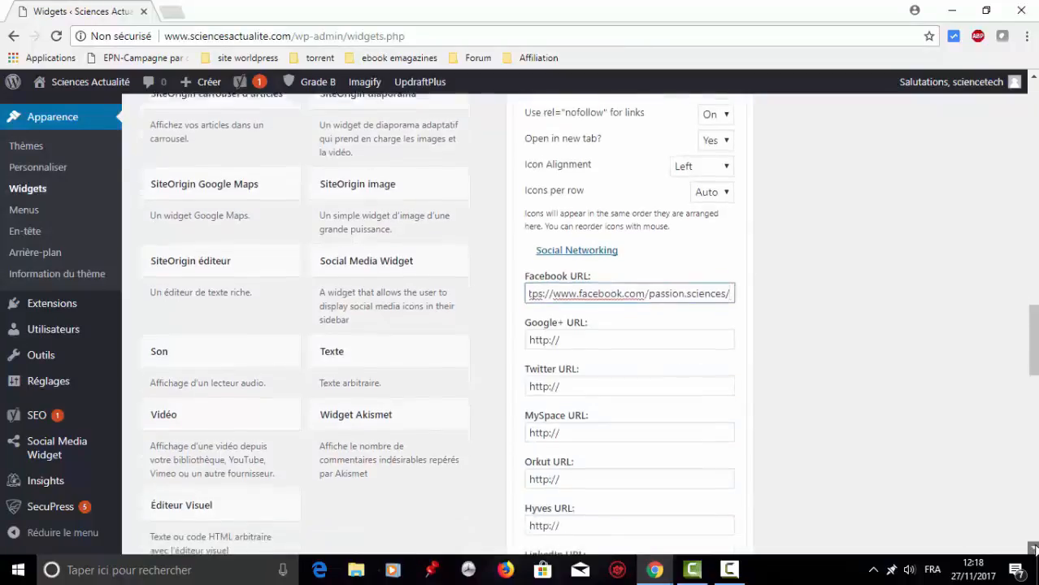
pyautogui.click(1034, 548)
pyautogui.click(1034, 548)
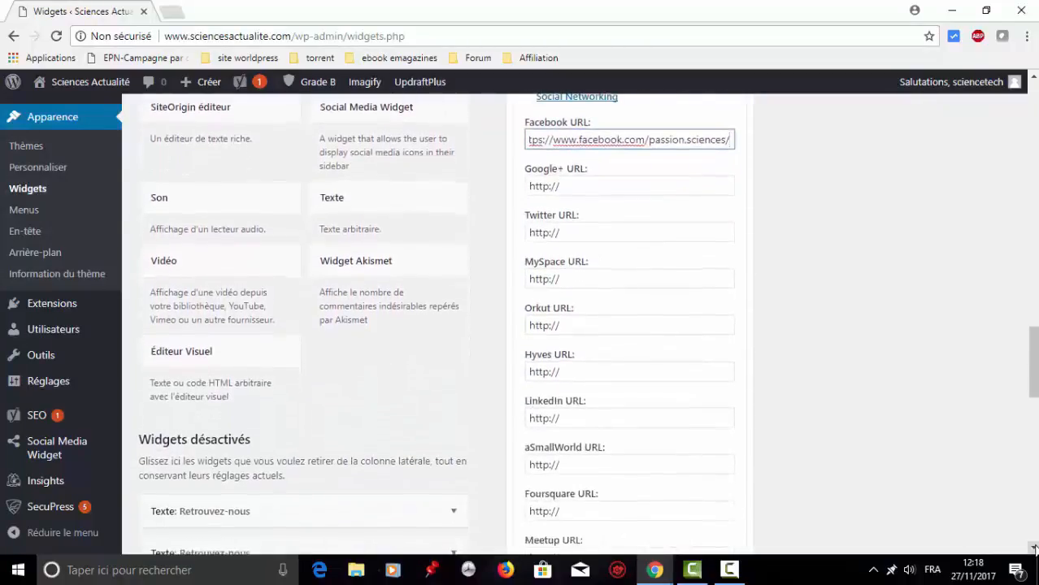
pyautogui.click(1034, 548)
pyautogui.click(1034, 549)
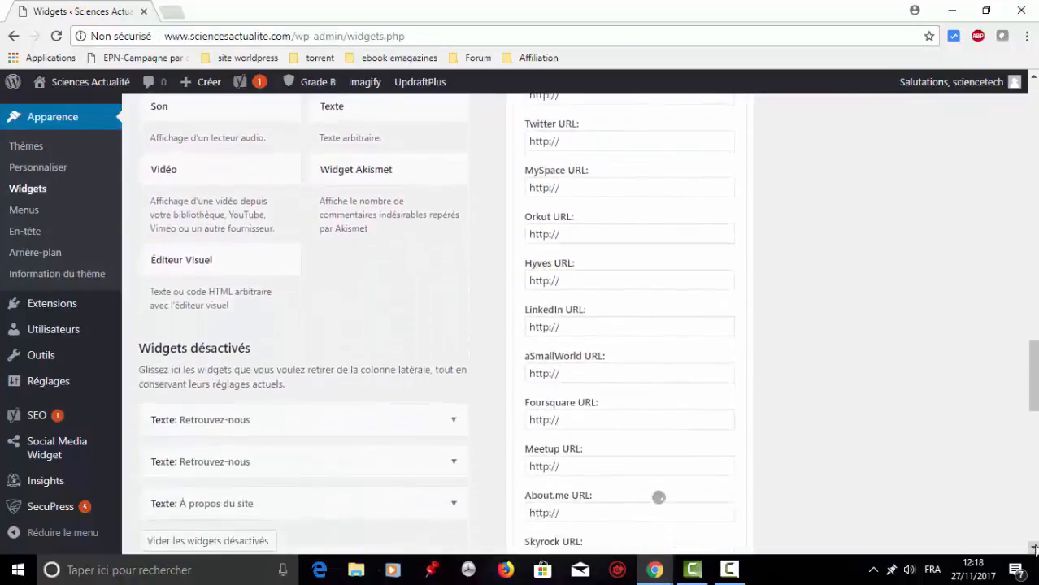
pyautogui.click(1034, 548)
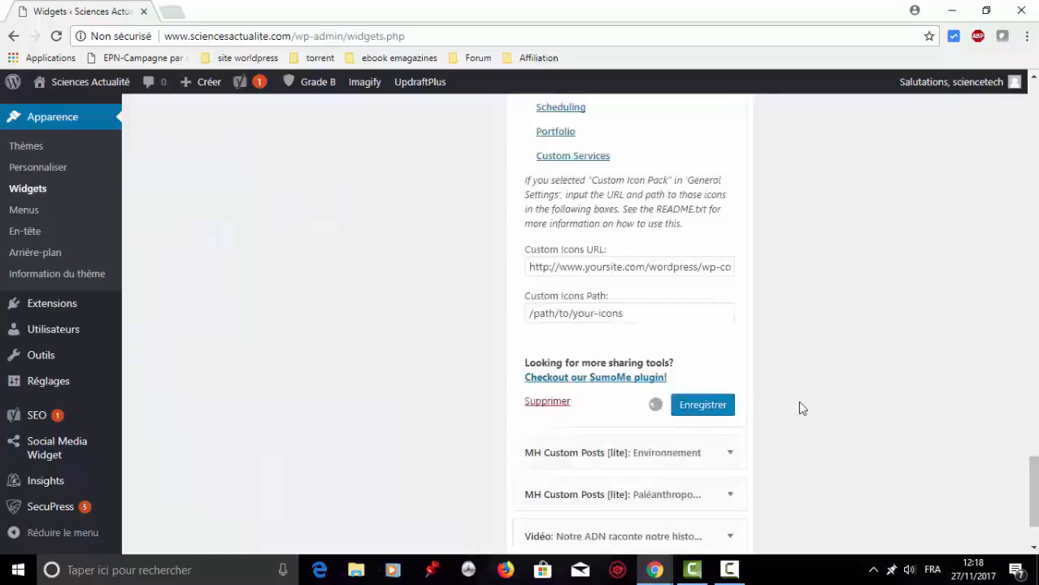
pyautogui.click(699, 411)
pyautogui.click(699, 407)
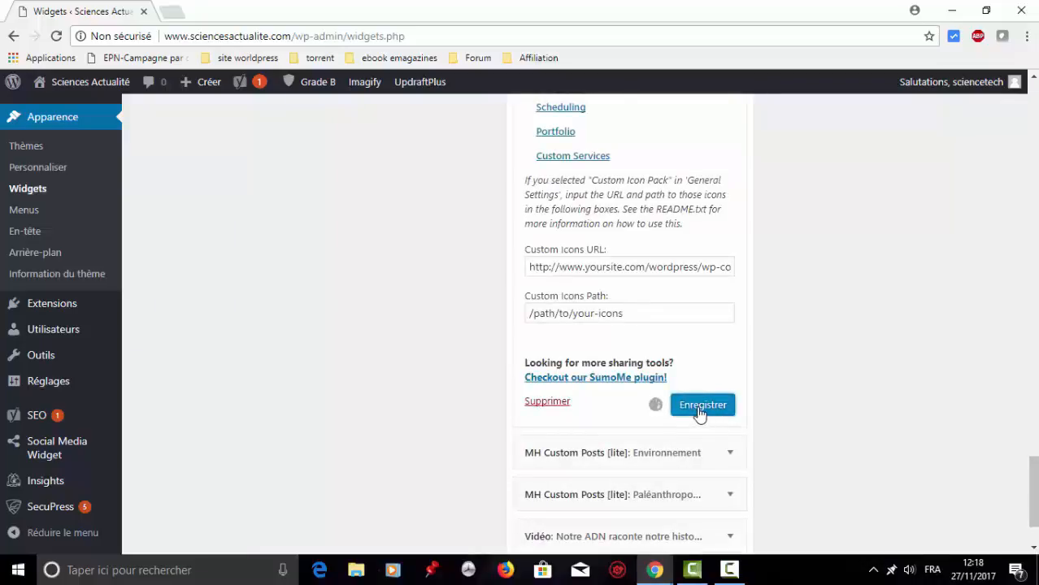
pyautogui.scroll(-2, 699, 414)
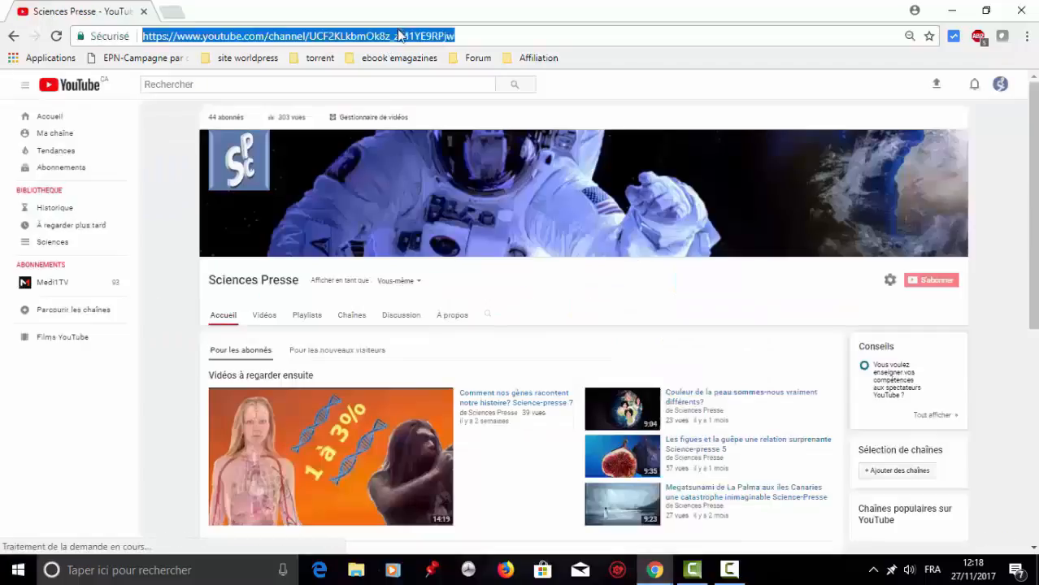
pyautogui.rightClick(399, 36)
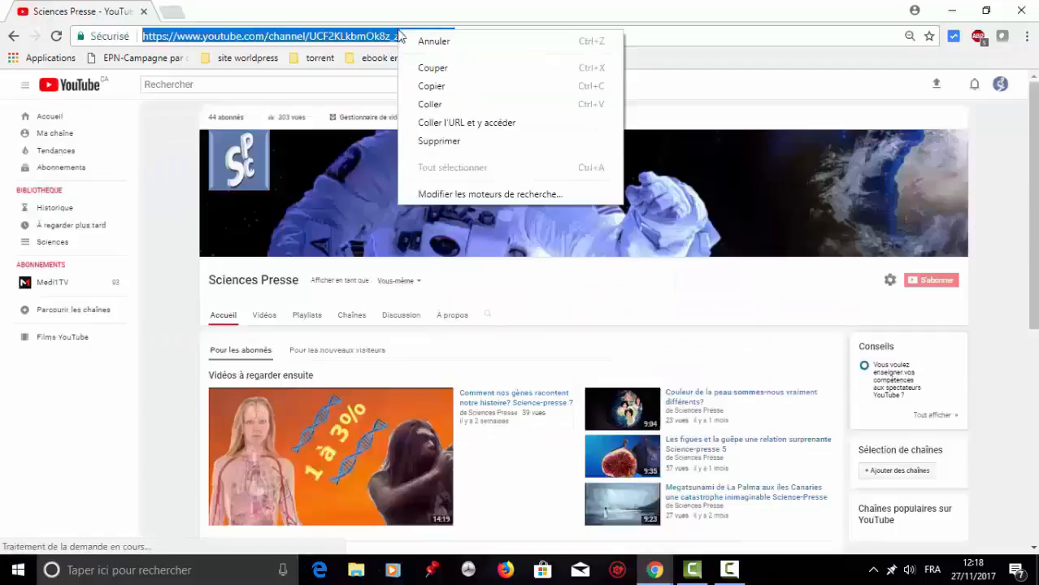
pyautogui.click(431, 86)
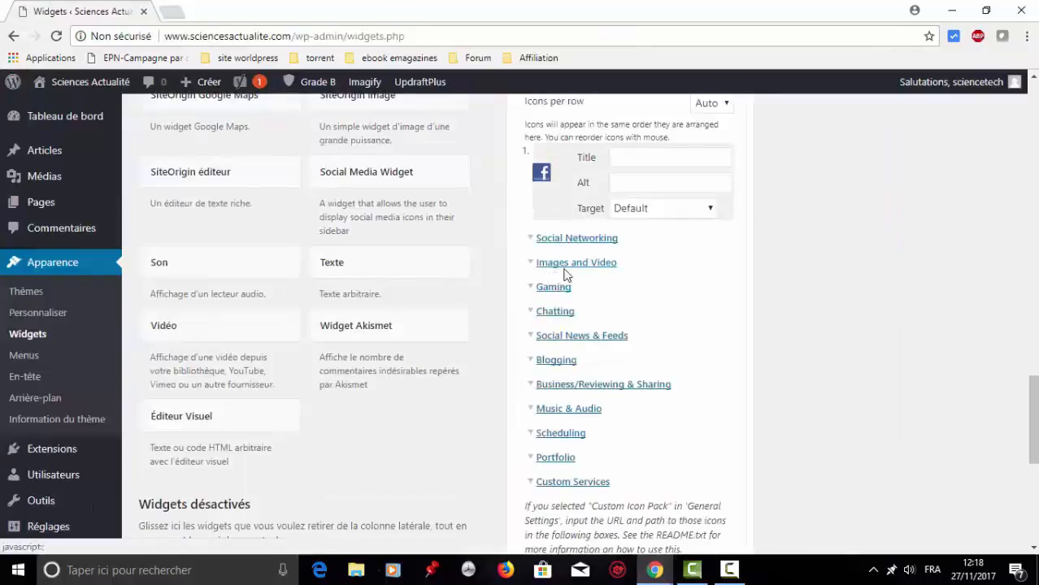
pyautogui.click(574, 263)
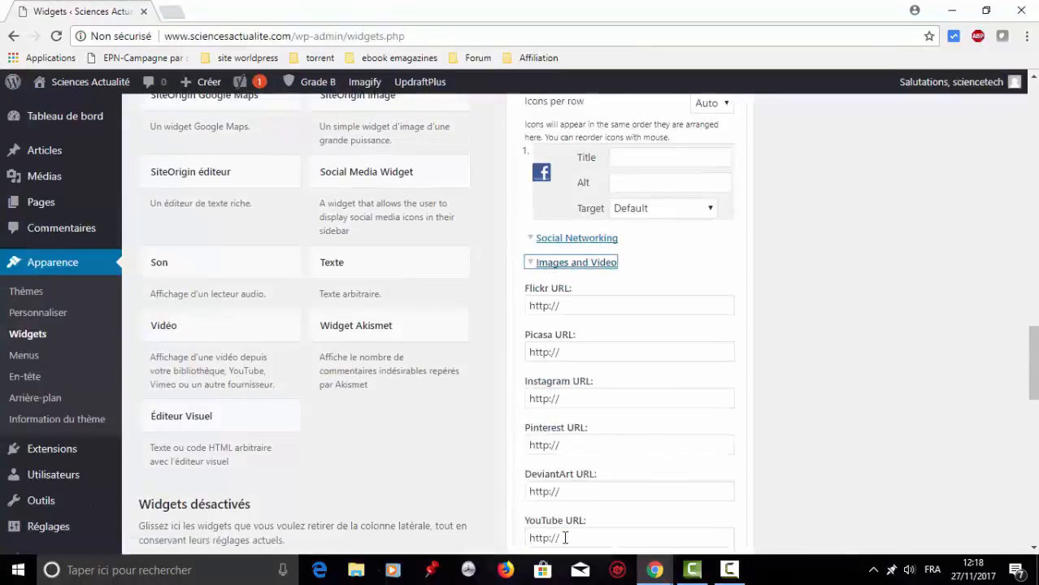
pyautogui.click(594, 538)
pyautogui.tripleClick(567, 539)
pyautogui.write('https://www.youtube.com/channel/UCF2KLkbmOk8z_zM1YE9RPjw')
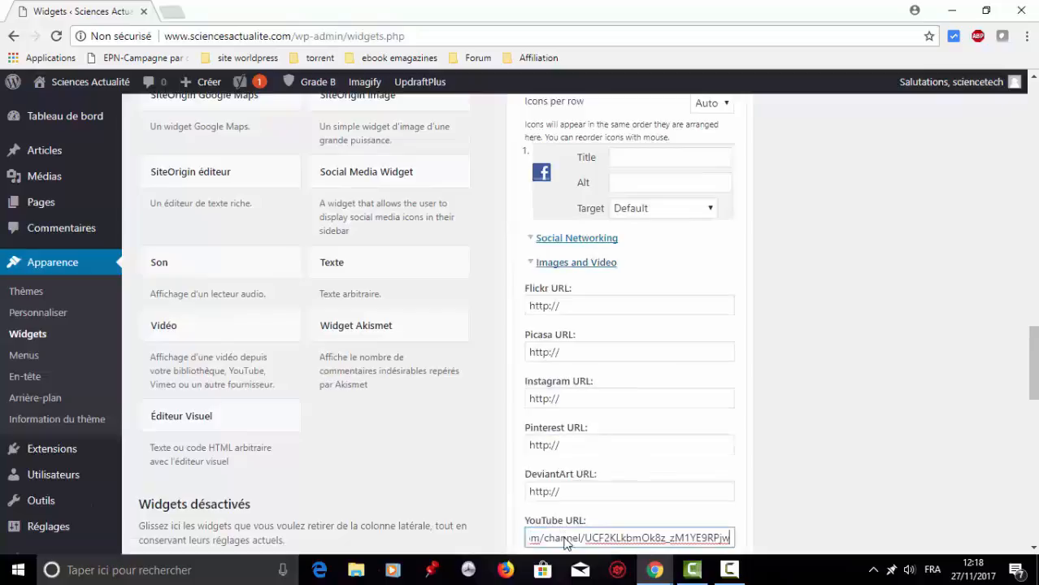
# Save the Social Media Widget with its YouTube link
pyautogui.scroll(-6, 648, 547)
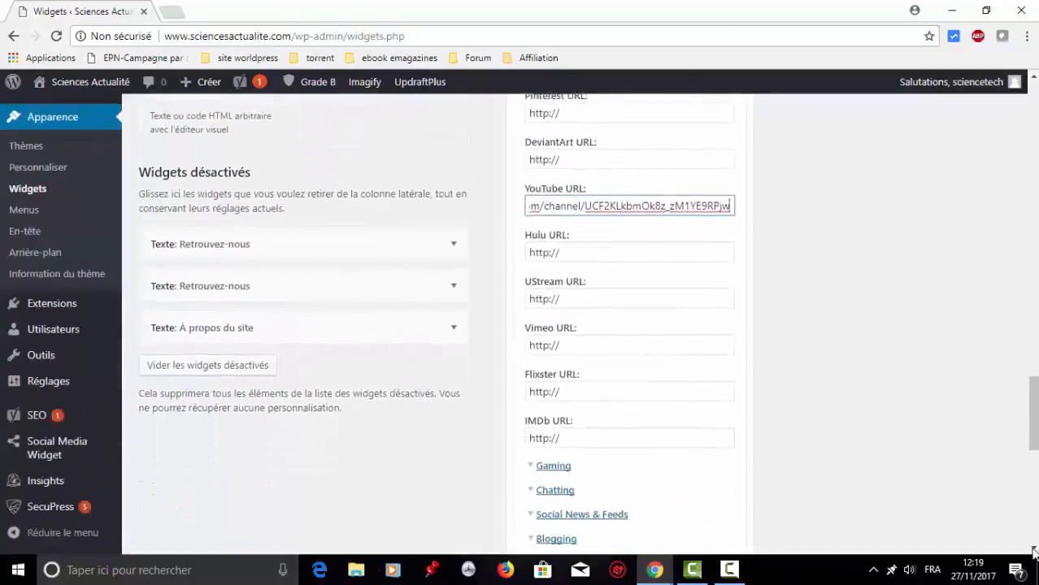
pyautogui.scroll(-4, 1033, 552)
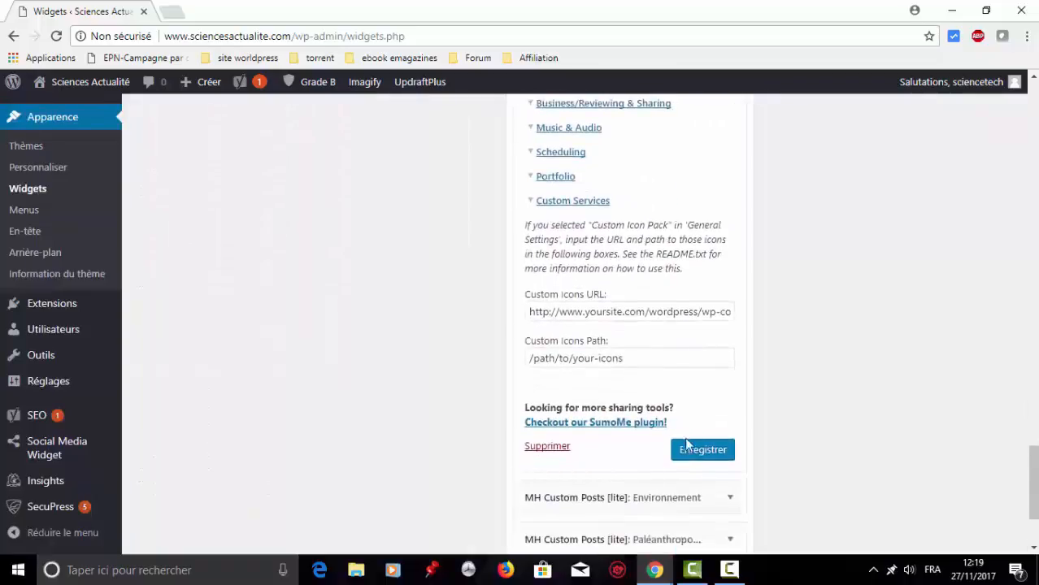
pyautogui.click(692, 457)
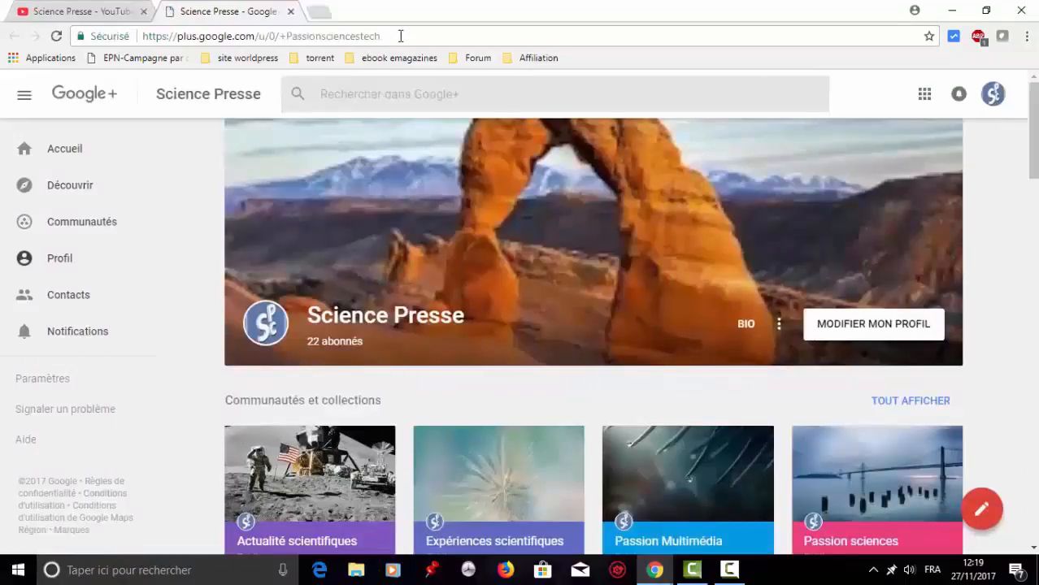
pyautogui.click(400, 36)
pyautogui.rightClick(401, 36)
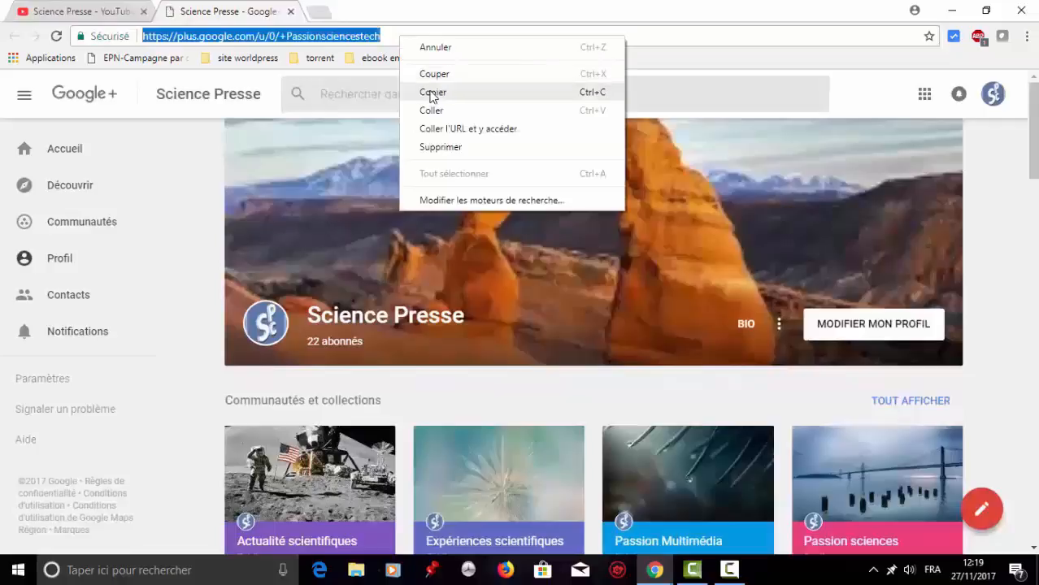
pyautogui.click(430, 88)
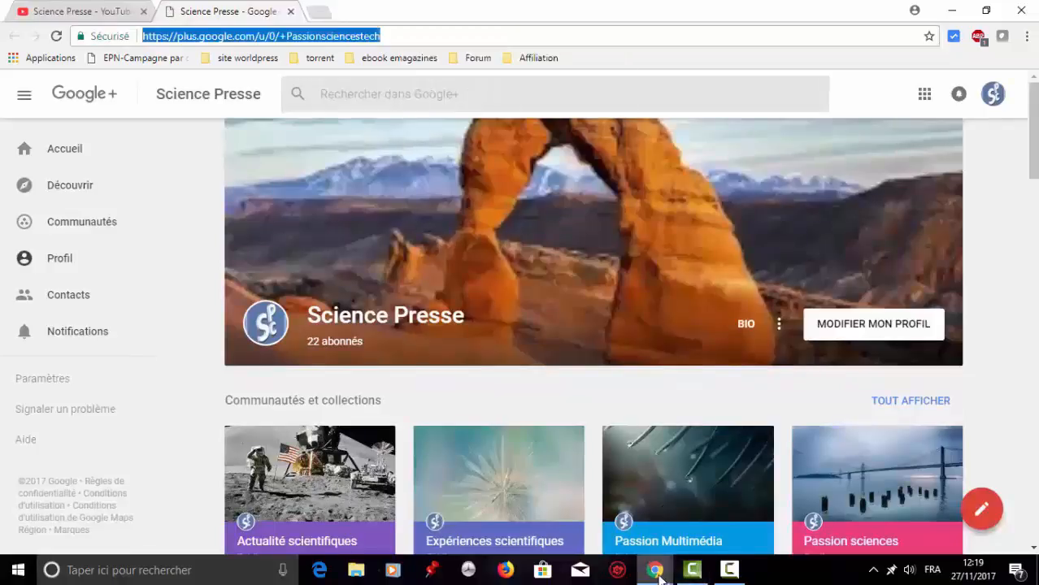
pyautogui.moveTo(654, 569)
pyautogui.click(594, 513)
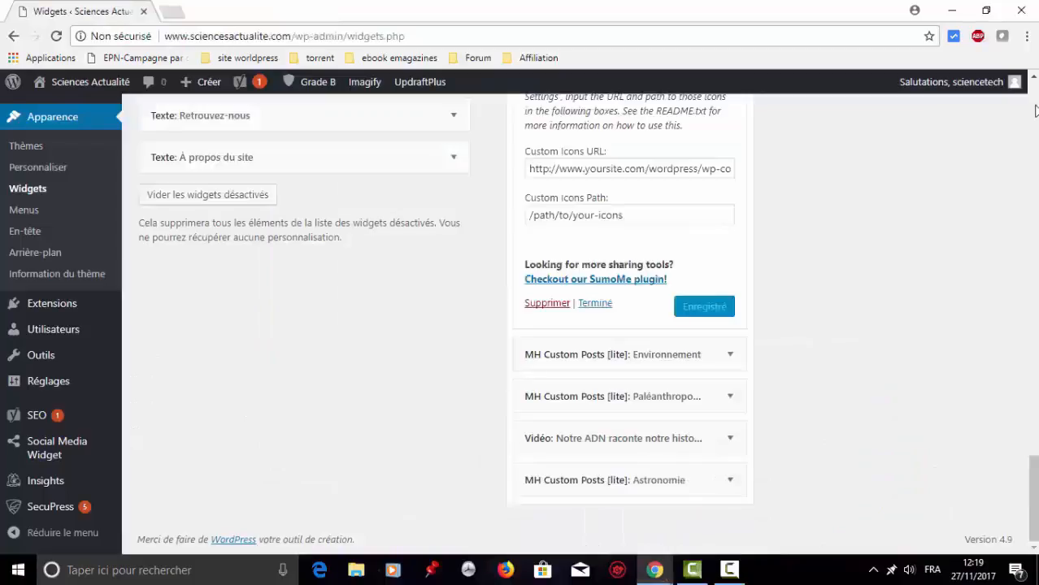
pyautogui.scroll(5, 1035, 111)
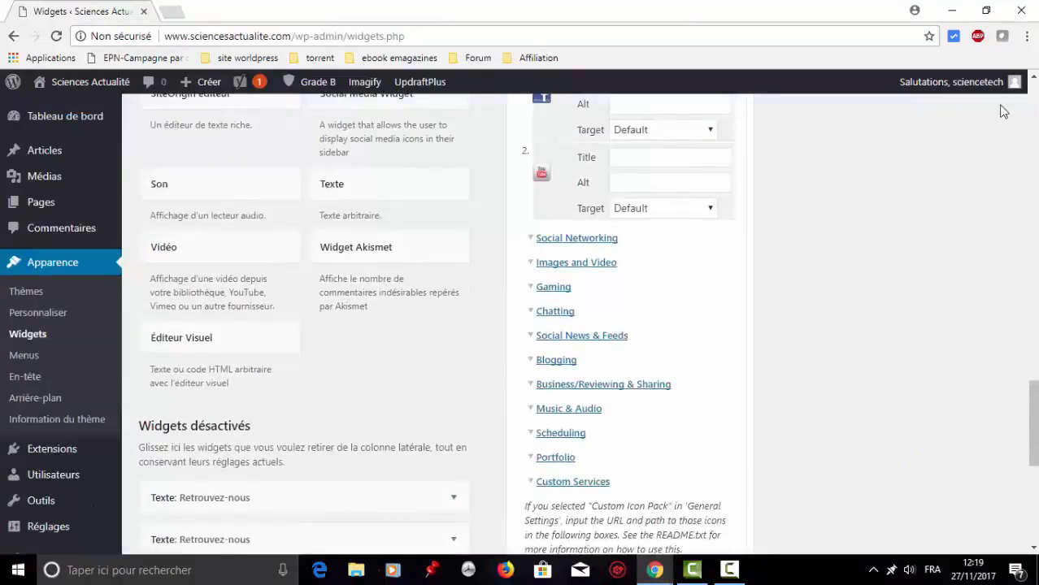
pyautogui.click(614, 238)
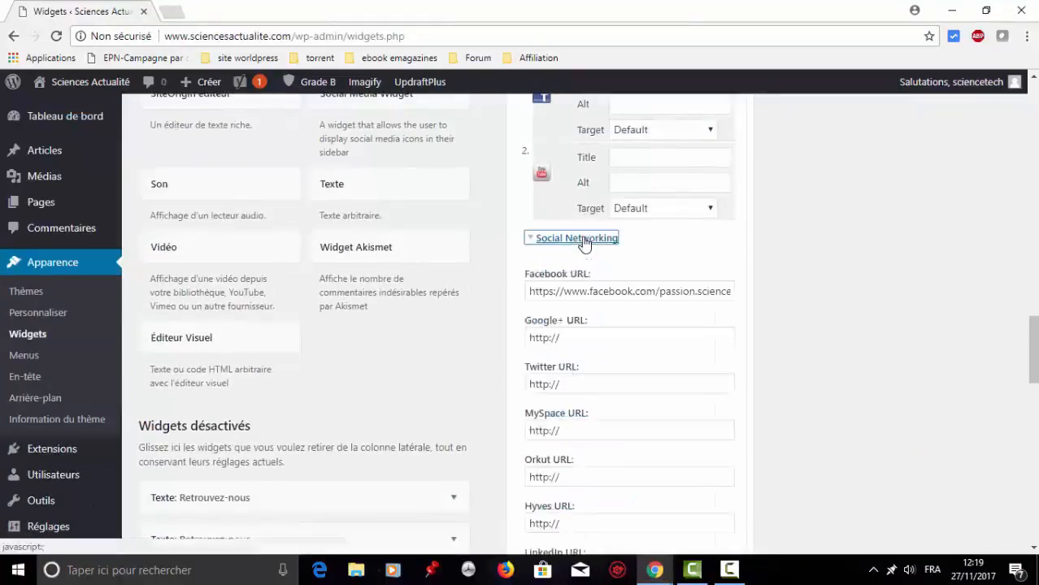
pyautogui.click(582, 330)
pyautogui.hotkey('ctrl', 'v')
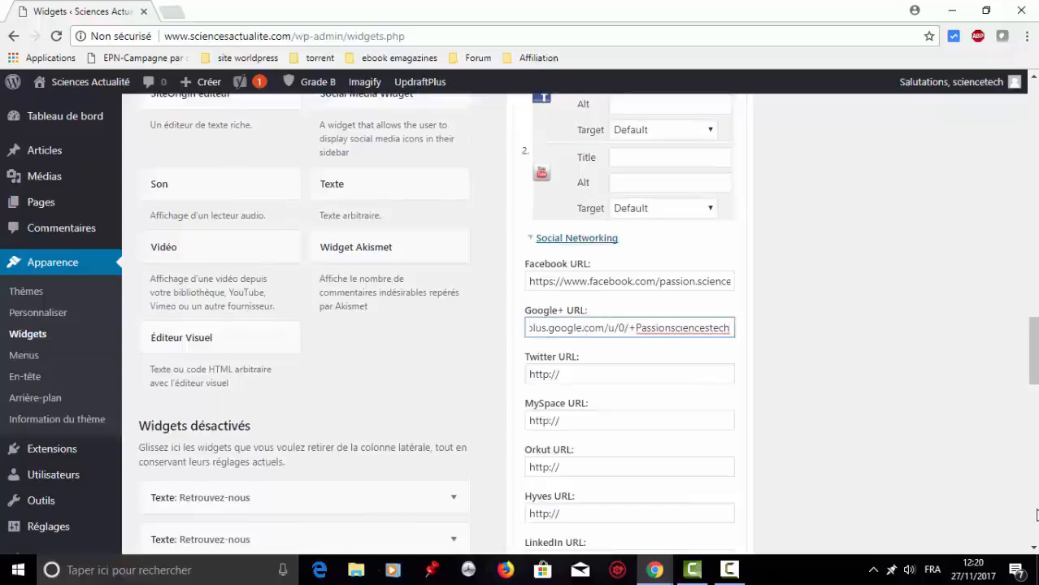
# Save the Social Media Widget with its Google+ link
pyautogui.scroll(-5, 1035, 515)
pyautogui.scroll(-5, 1036, 514)
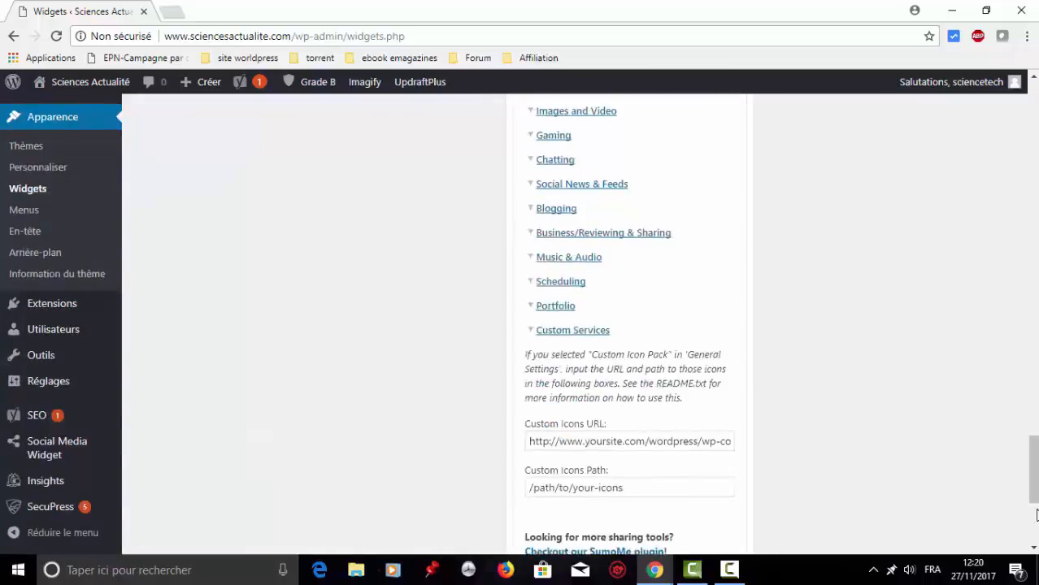
pyautogui.scroll(-3, 1035, 514)
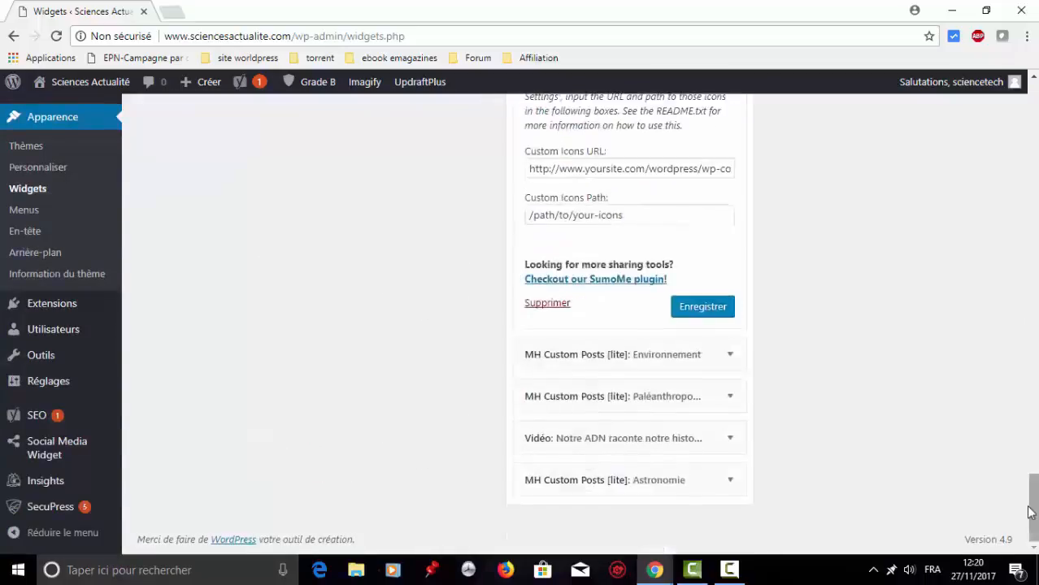
pyautogui.click(715, 309)
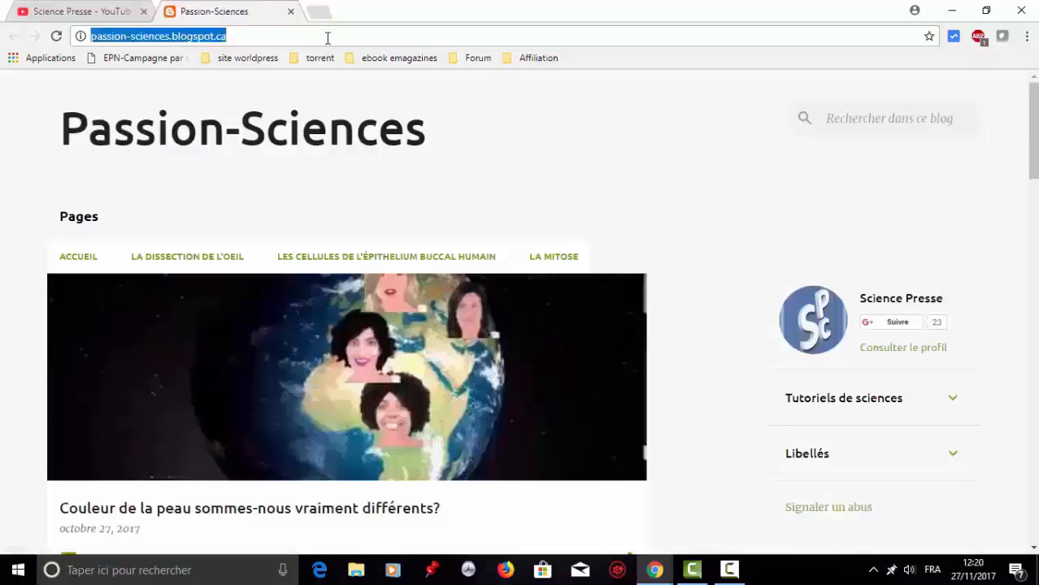
pyautogui.rightClick(325, 36)
pyautogui.click(355, 96)
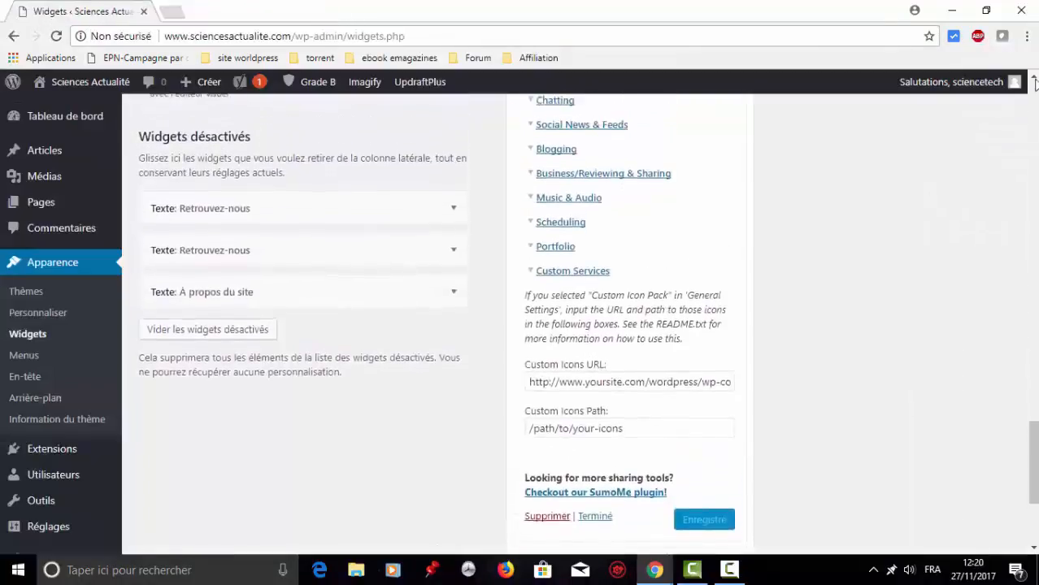
pyautogui.scroll(1, 710, 108)
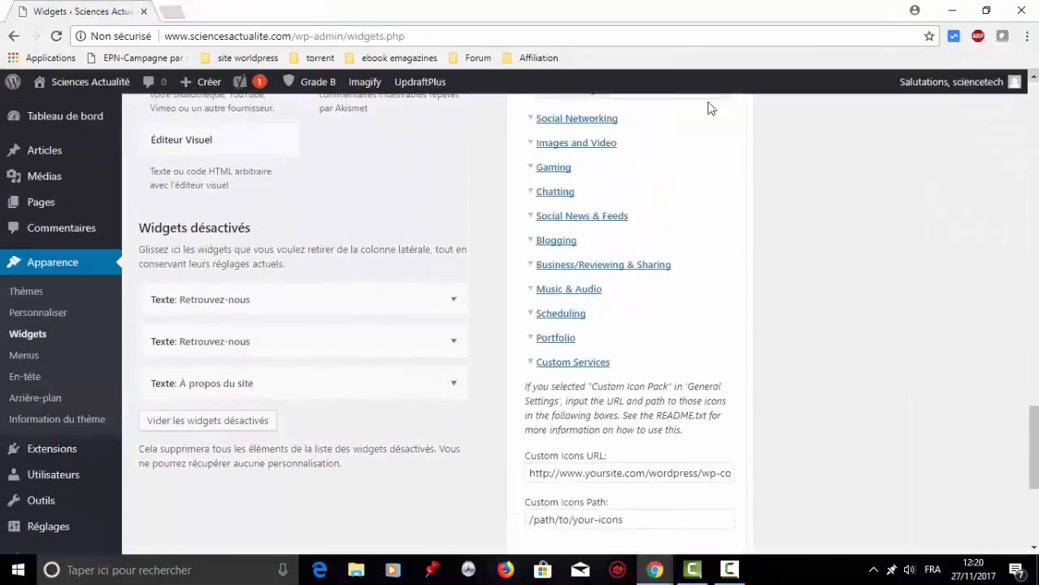
pyautogui.click(563, 241)
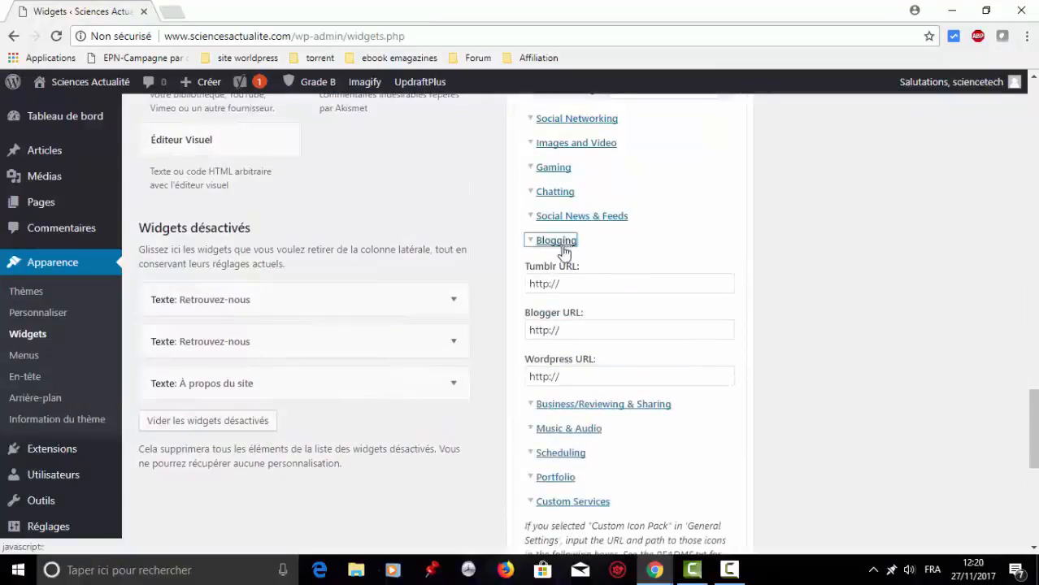
pyautogui.click(562, 330)
pyautogui.hotkey('ctrl', 'a')
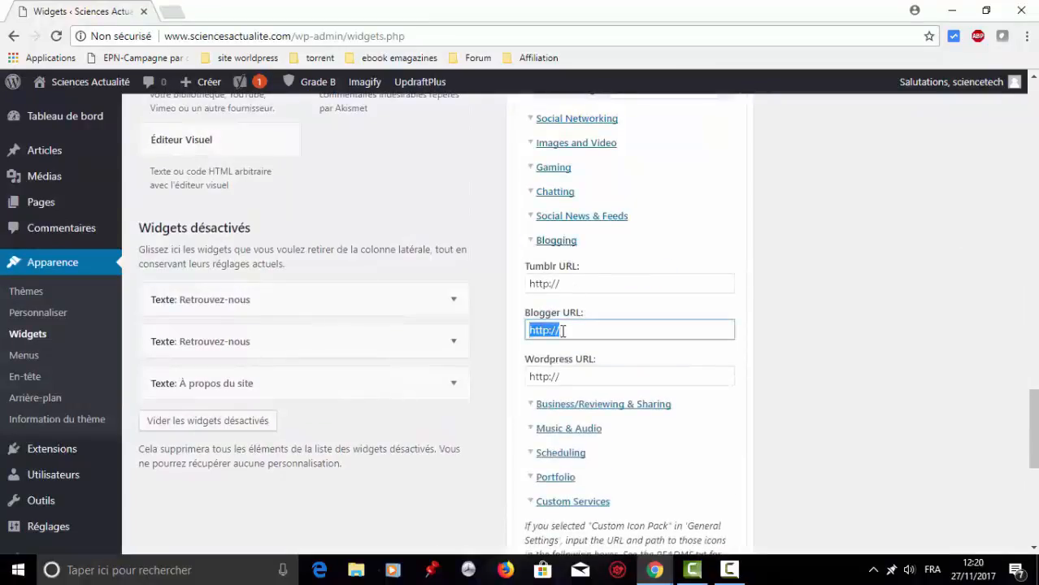
pyautogui.write('http://passion-sciences.blogspot.ca/')
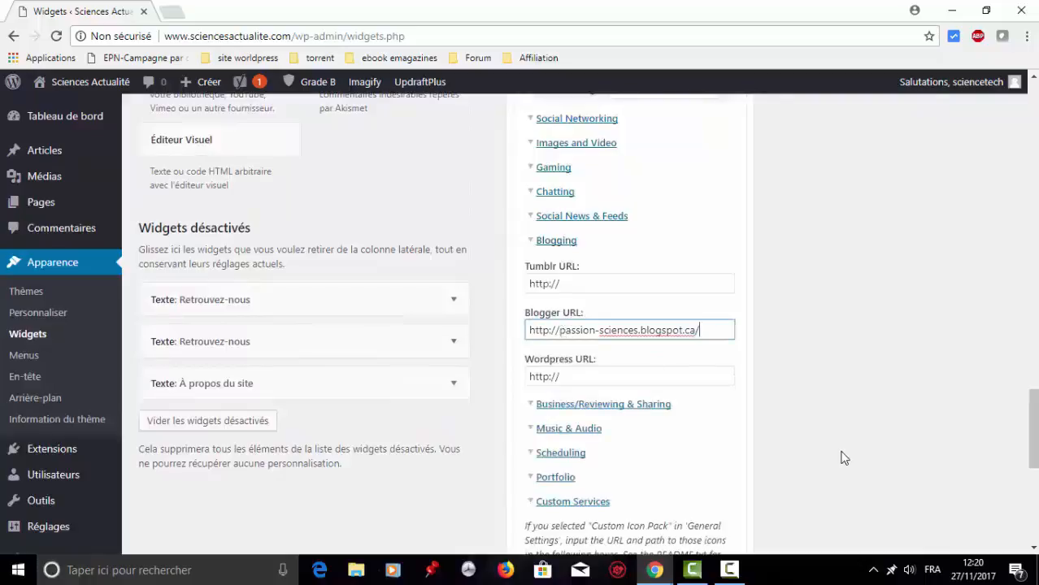
# Save the Social Media Widget with its Blogger link and close its settings
pyautogui.scroll(-5, 1012, 500)
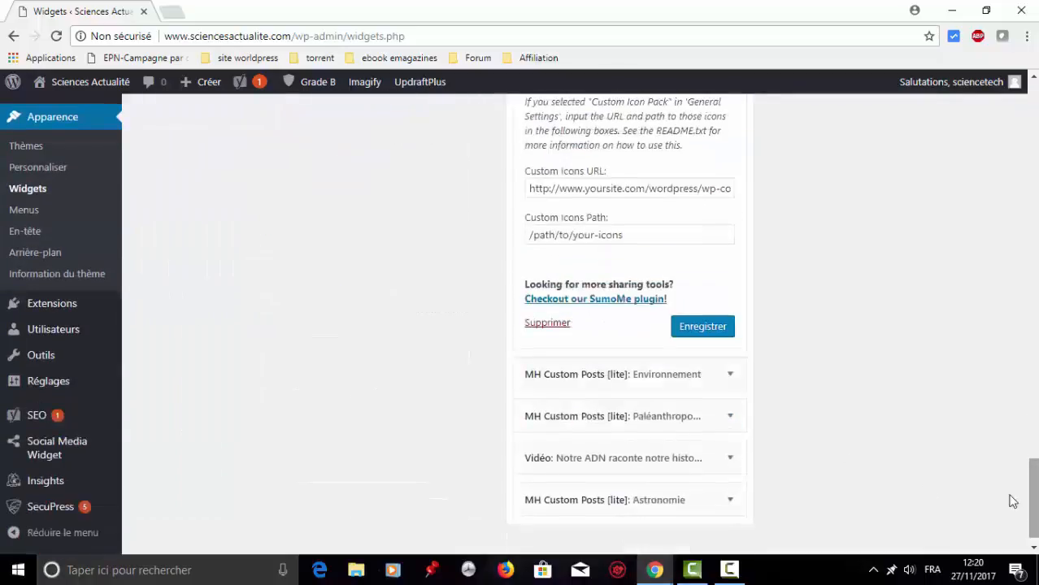
pyautogui.click(704, 327)
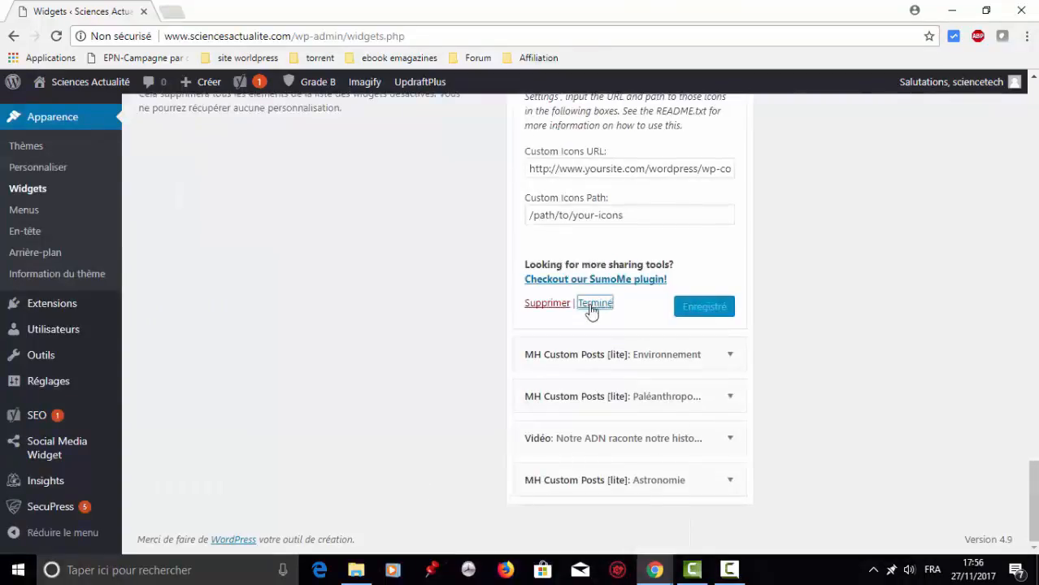
pyautogui.click(592, 306)
# Visit the site's home page and test the YouTube icon under Suivez-nous, closing the channel page it opens
pyautogui.click(86, 114)
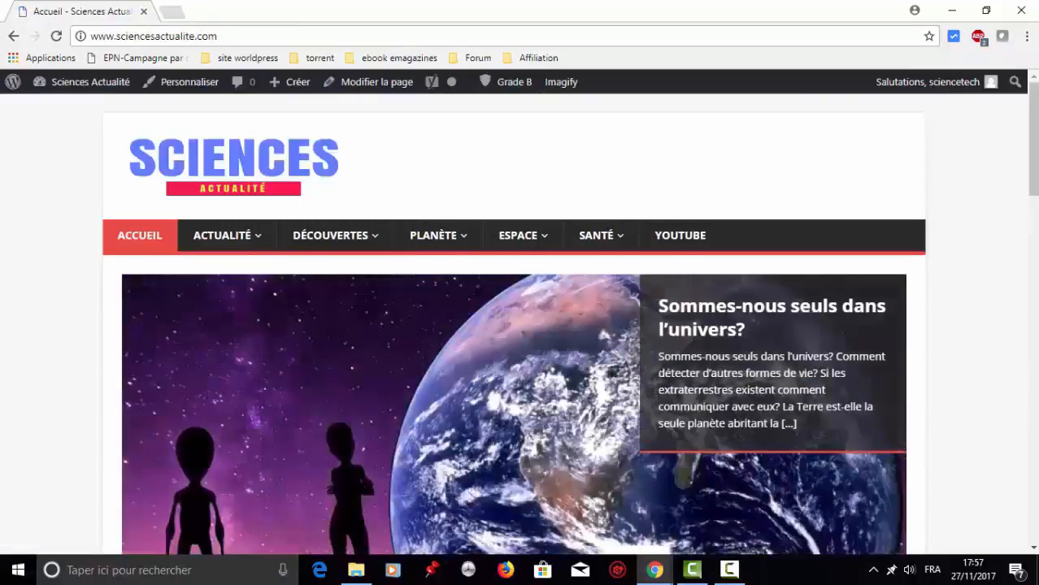
pyautogui.scroll(-6, 514, 326)
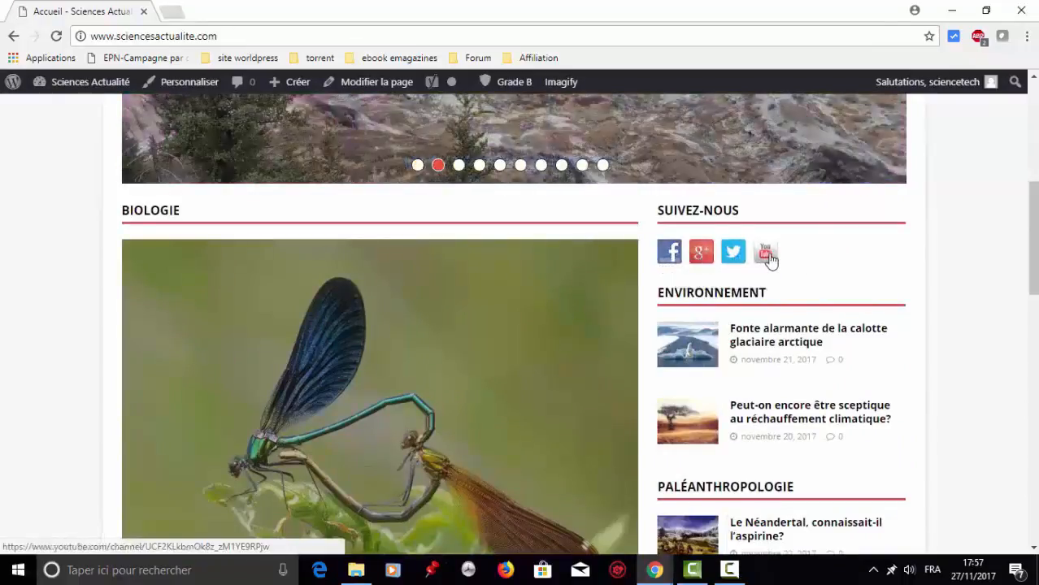
pyautogui.click(767, 256)
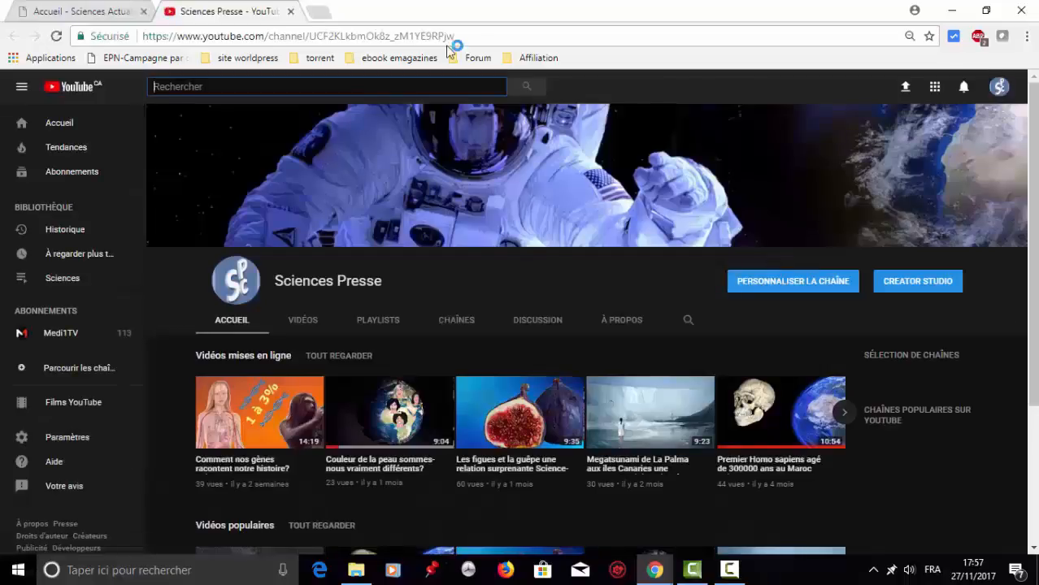
pyautogui.click(290, 12)
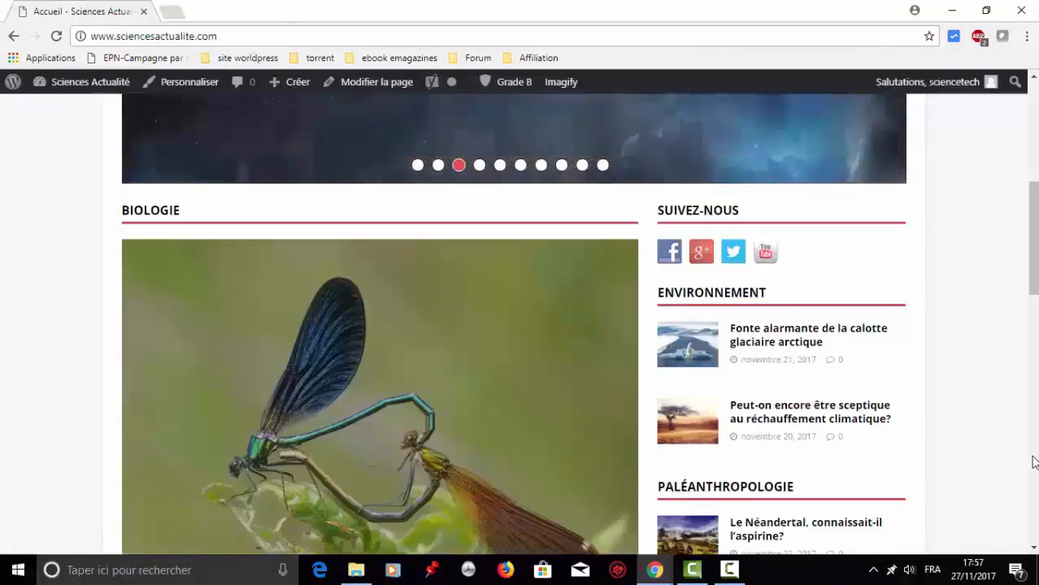
# Review the home page's four footer widget areas and the Suivez-nous icons
pyautogui.scroll(-10, 1034, 462)
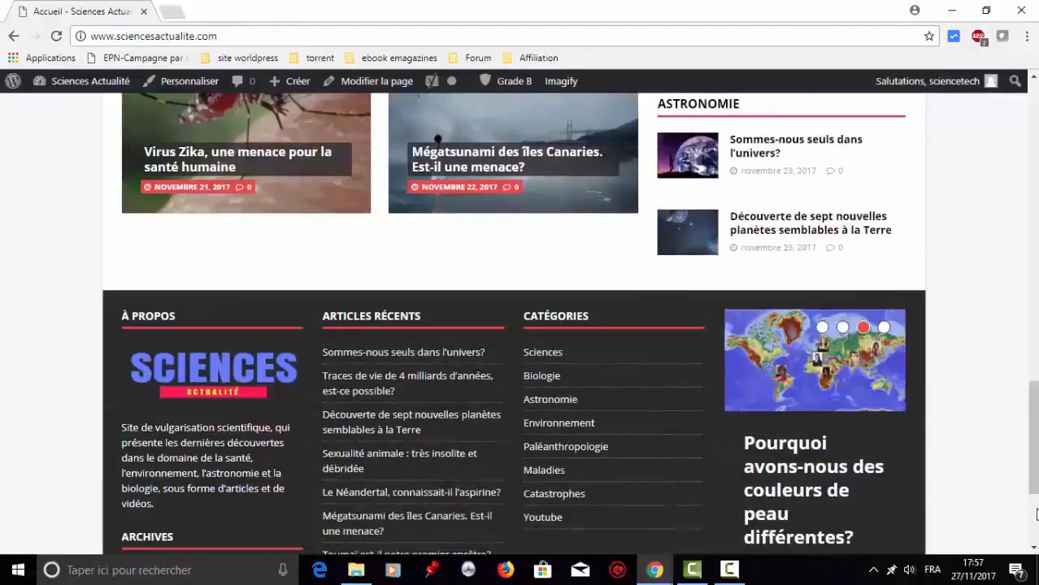
pyautogui.scroll(-3, 1035, 514)
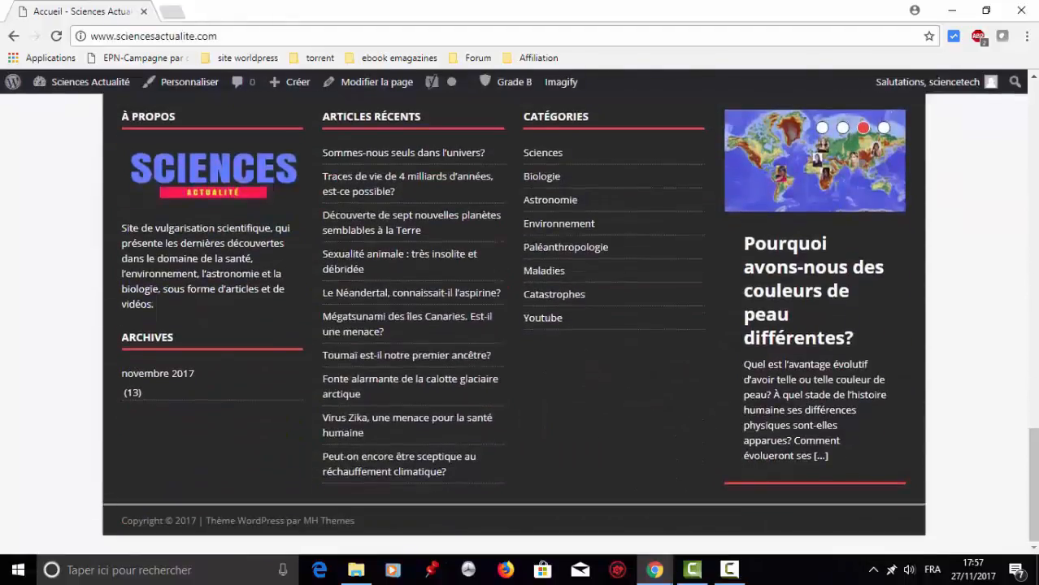
pyautogui.scroll(10, 1036, 514)
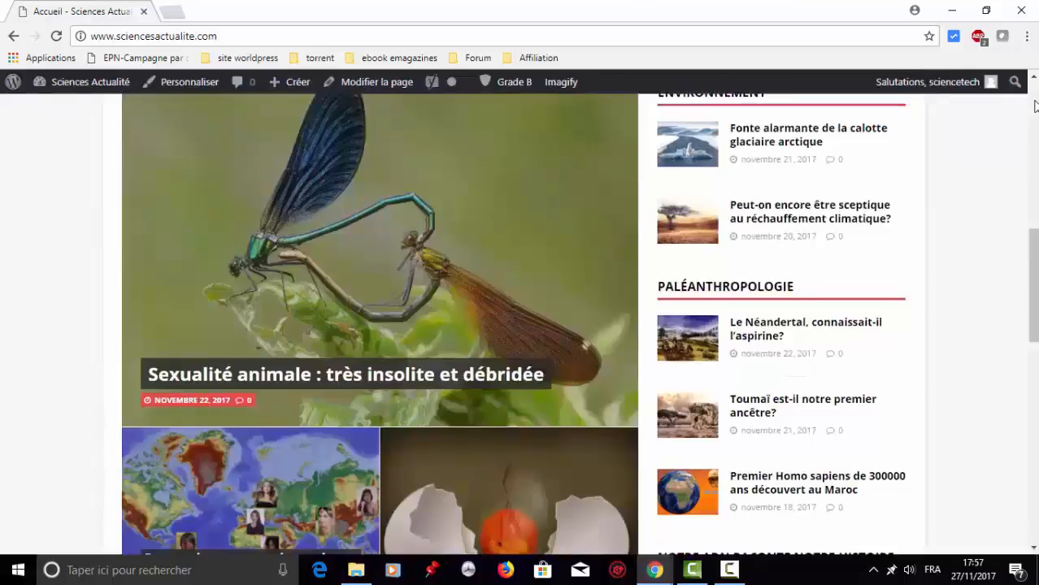
pyautogui.scroll(5, 1036, 106)
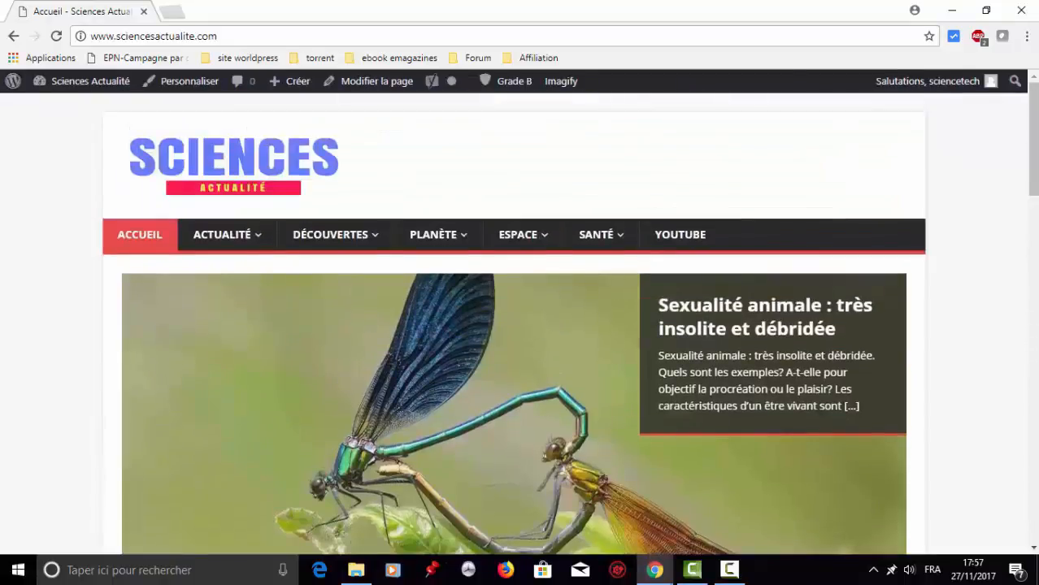
pyautogui.scroll(-5, 520, 326)
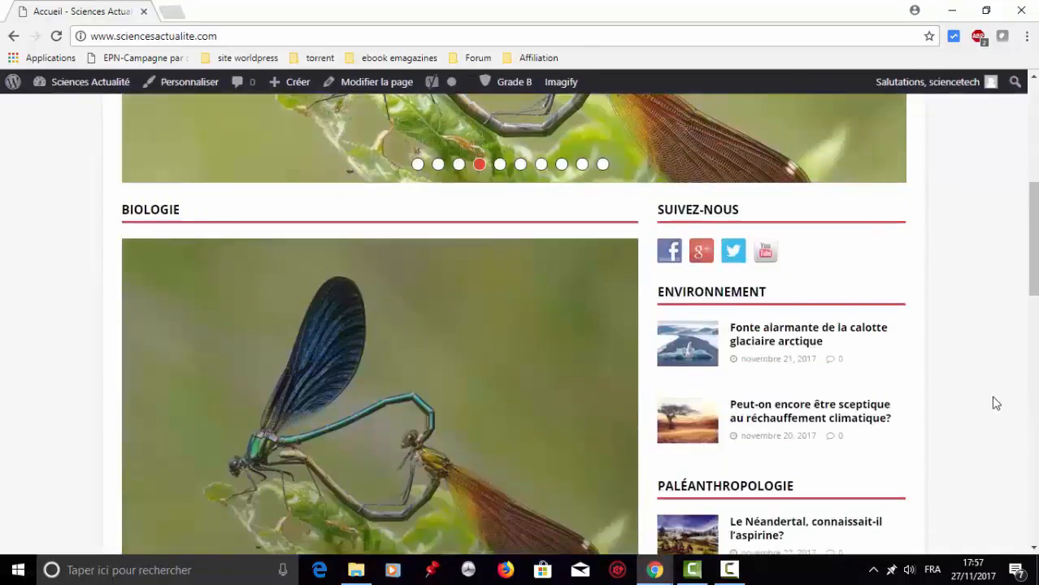